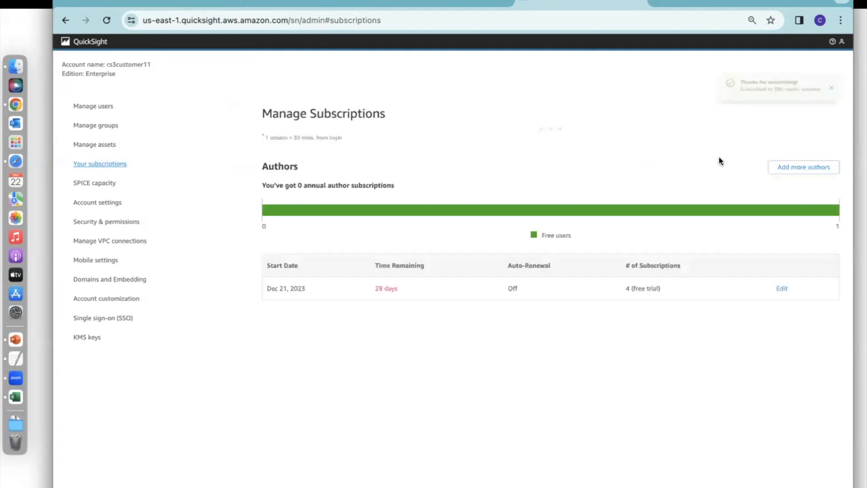
Dismiss the subscription notification and open CUDOS Dashboard v5 from the dashboards list.
click(836, 88)
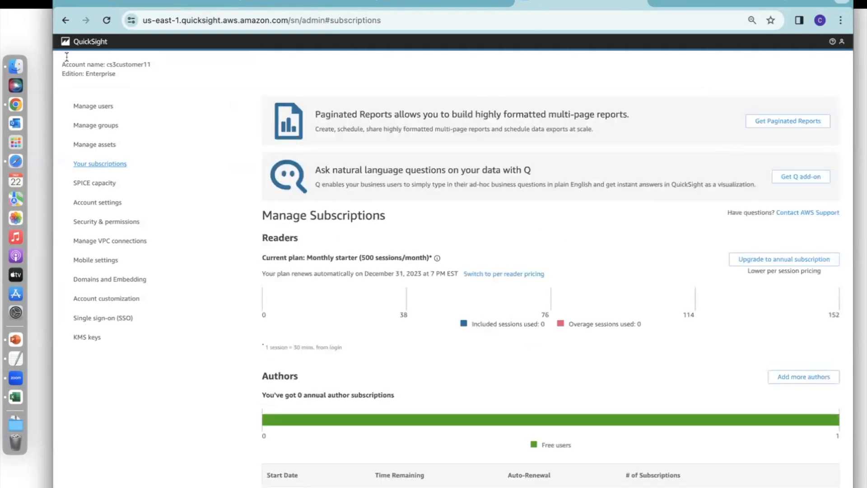
click(83, 40)
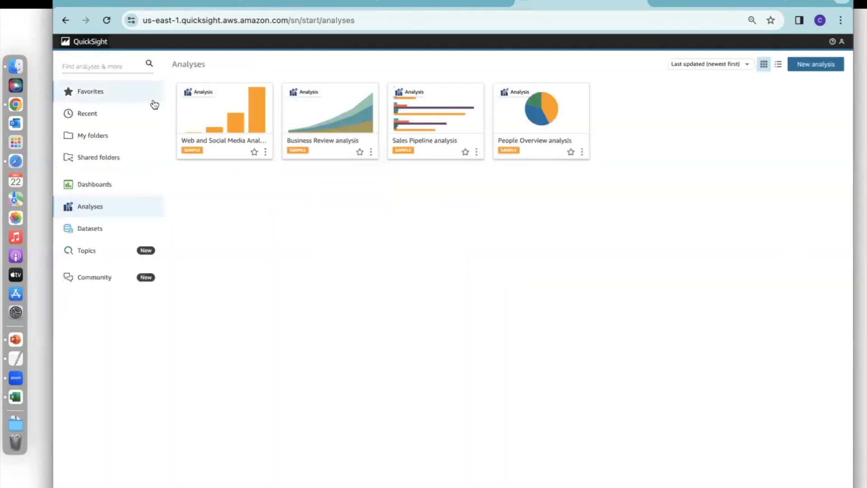
click(101, 185)
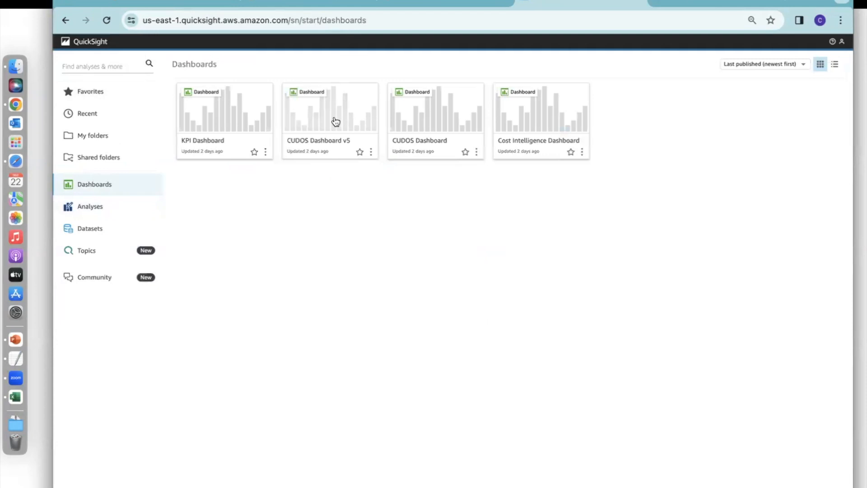
click(336, 121)
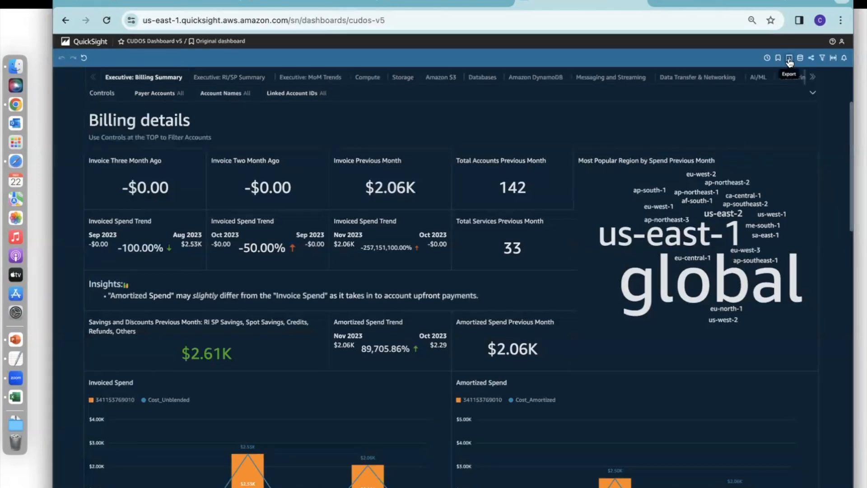
Enable "save as" for the co-owner in the dashboard's sharing permissions and grant read-only access to its datasets.
click(812, 59)
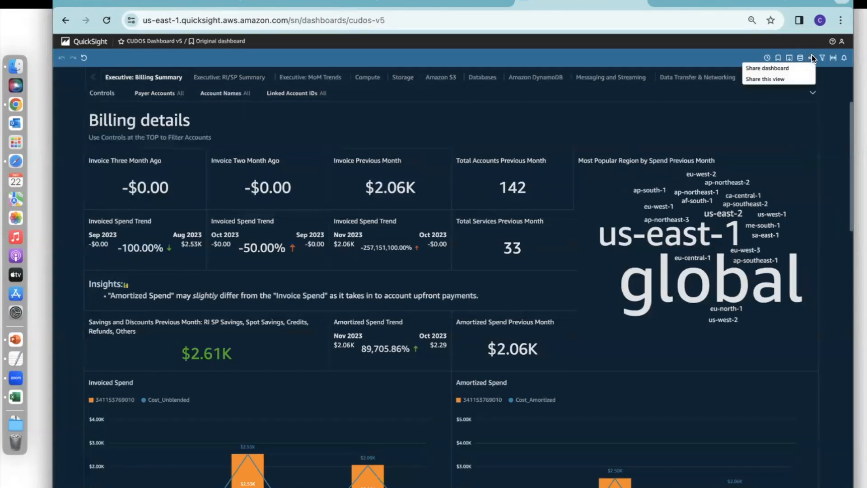
click(781, 70)
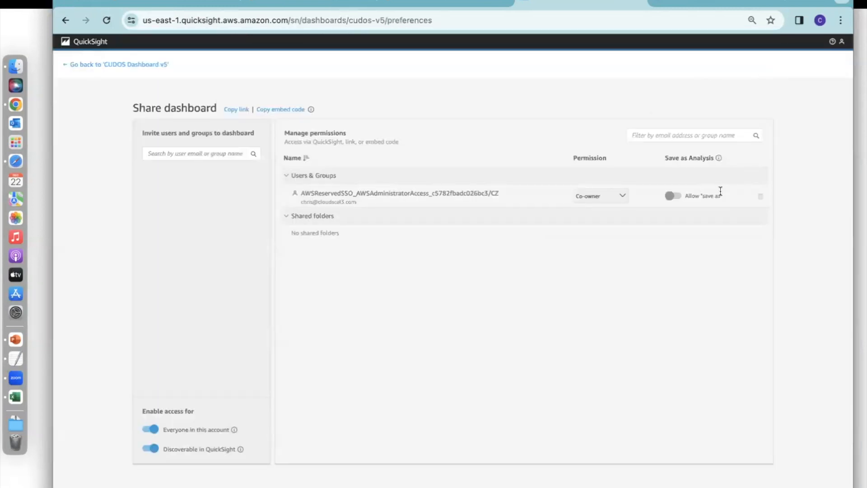
click(678, 197)
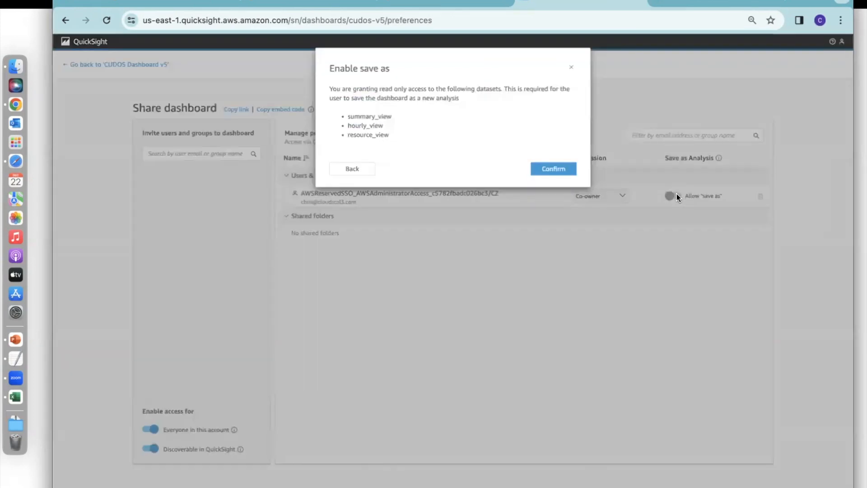
click(564, 173)
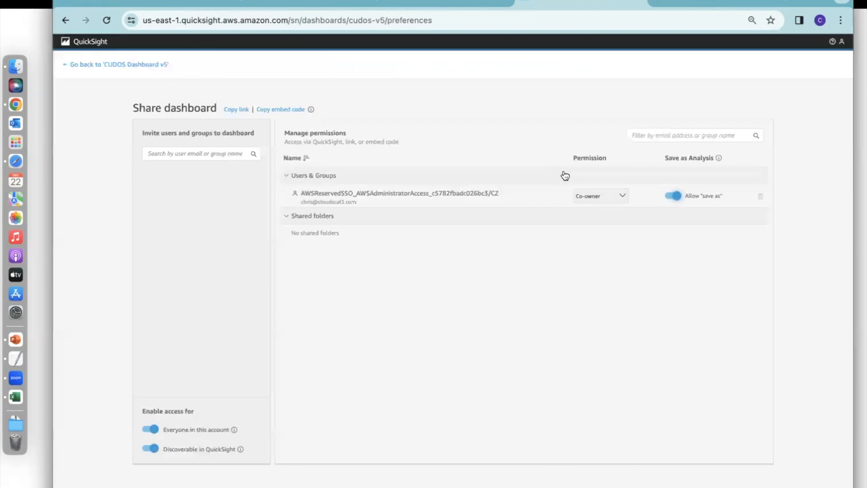
Return to CUDOS Dashboard v5 and reload its page.
click(95, 45)
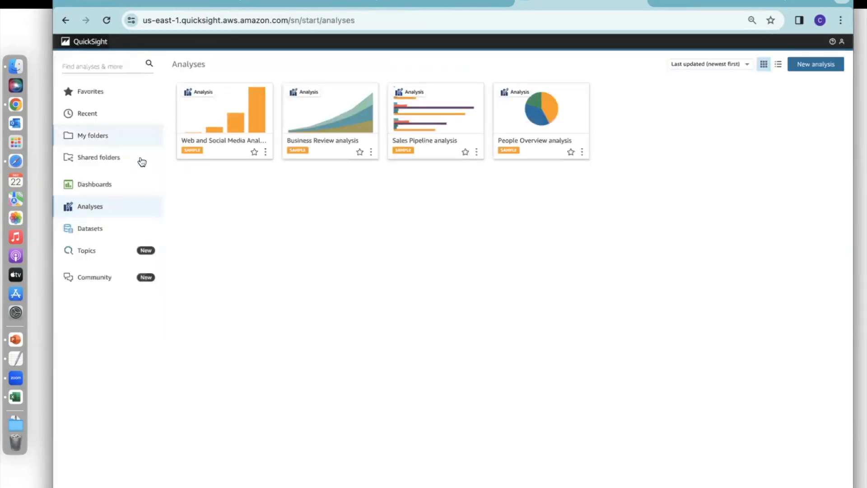
click(103, 184)
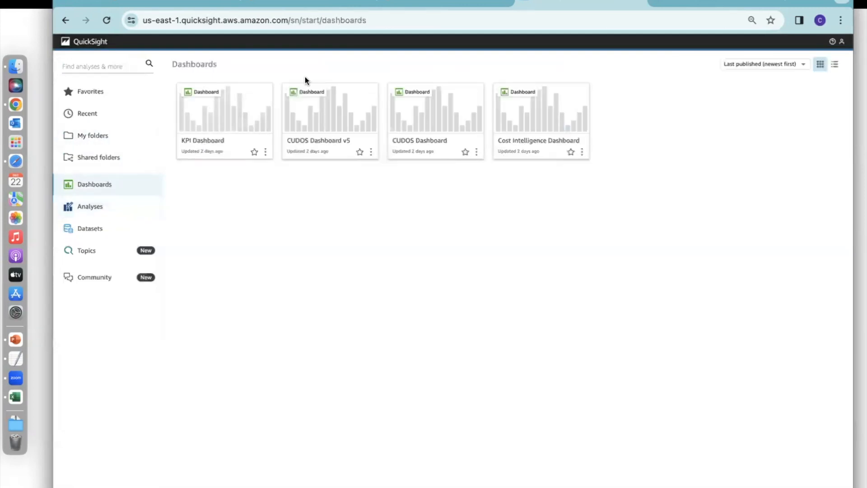
click(347, 118)
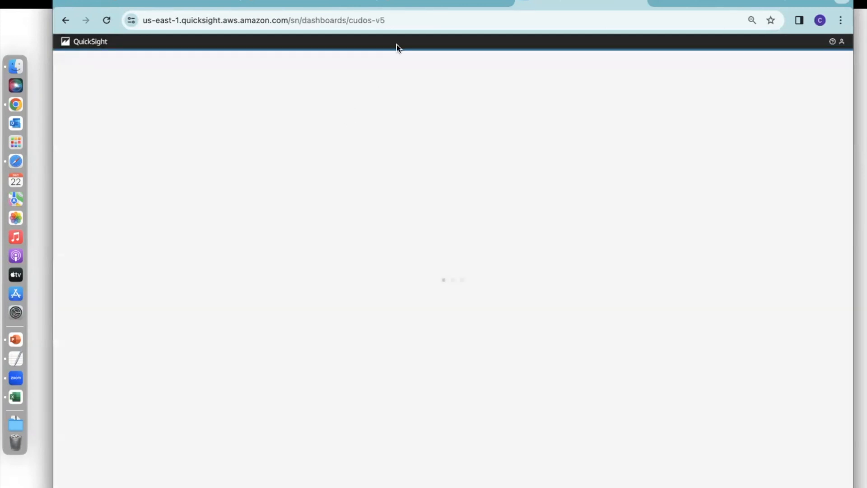
click(406, 18)
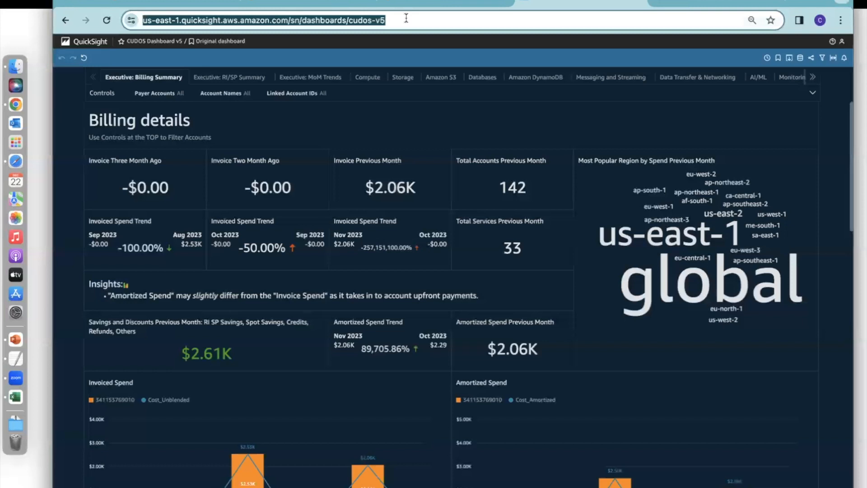
key(Return)
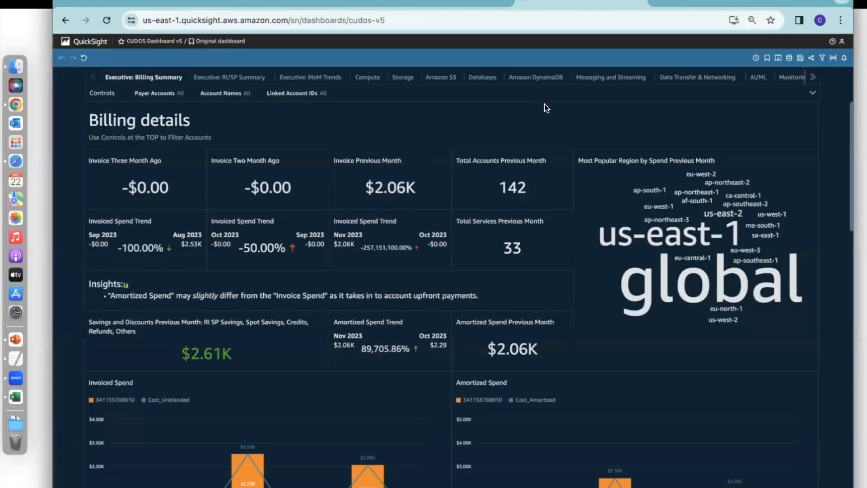
Save the dashboard as a new analysis named CUDOSv5FoC.
click(801, 59)
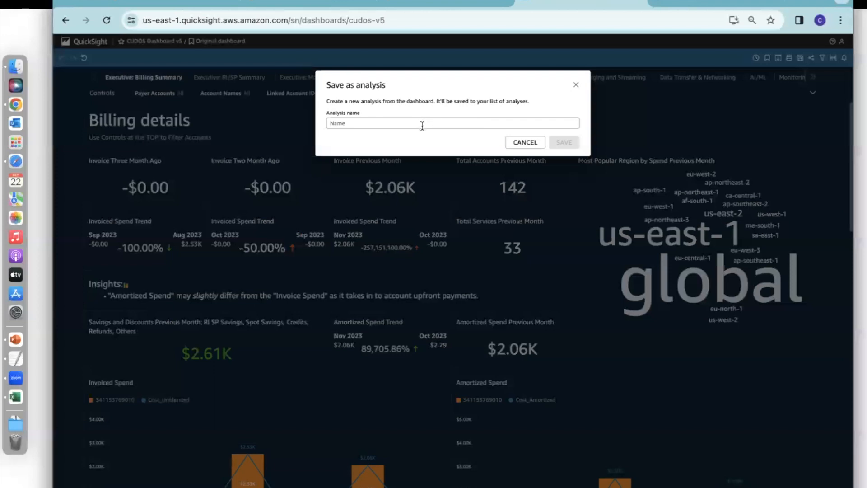
click(421, 124)
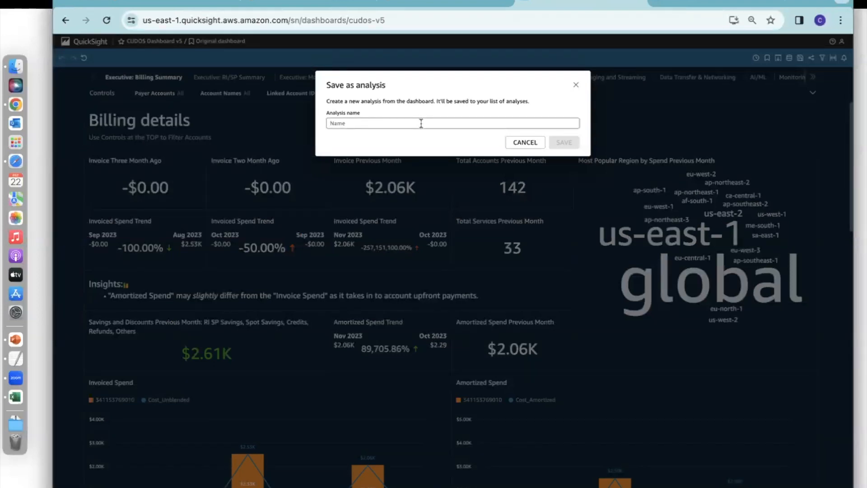
text(CUDOSv5FoC)
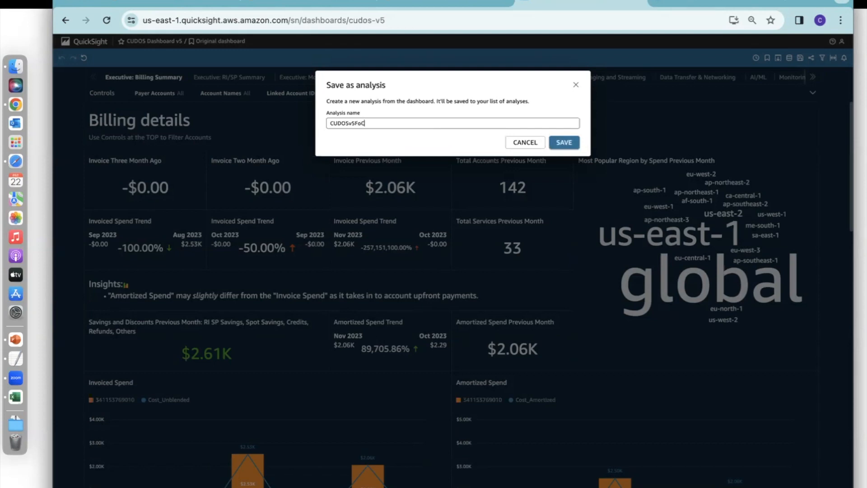
click(563, 144)
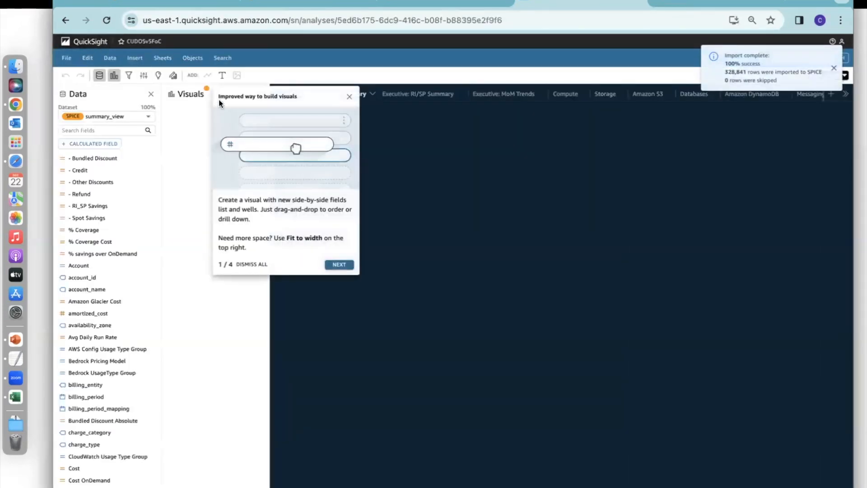
Switch the analysis editor back to the previous look and return it to the new look, dismissing the introductory tips.
click(349, 97)
click(87, 58)
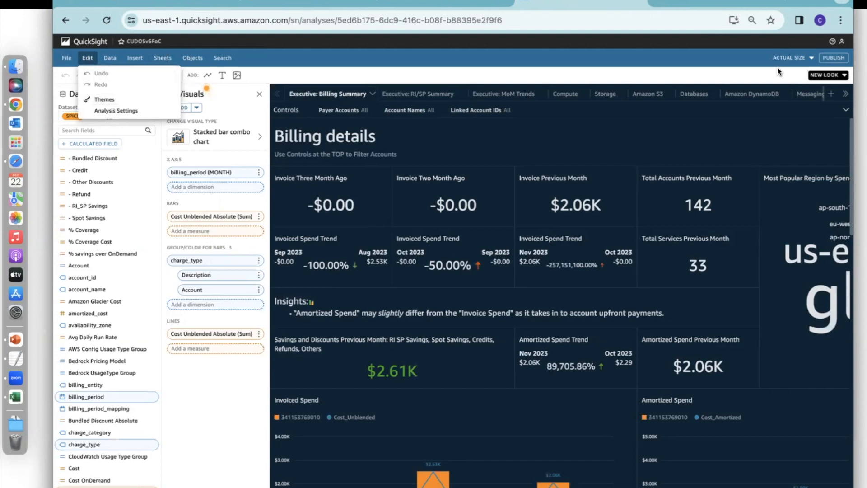
click(827, 75)
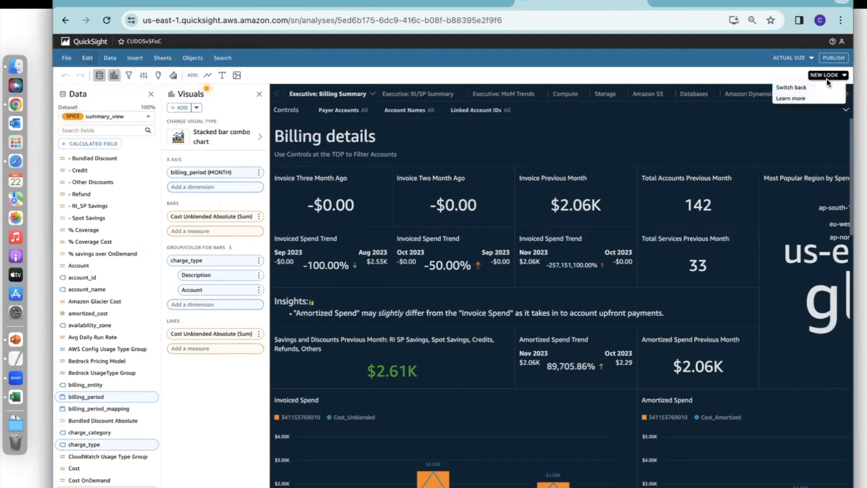
click(805, 88)
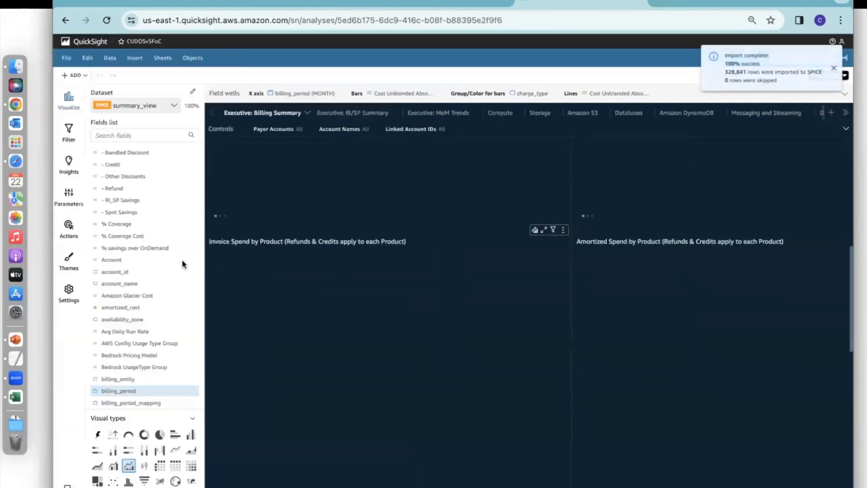
scroll(171, 281, down, 8)
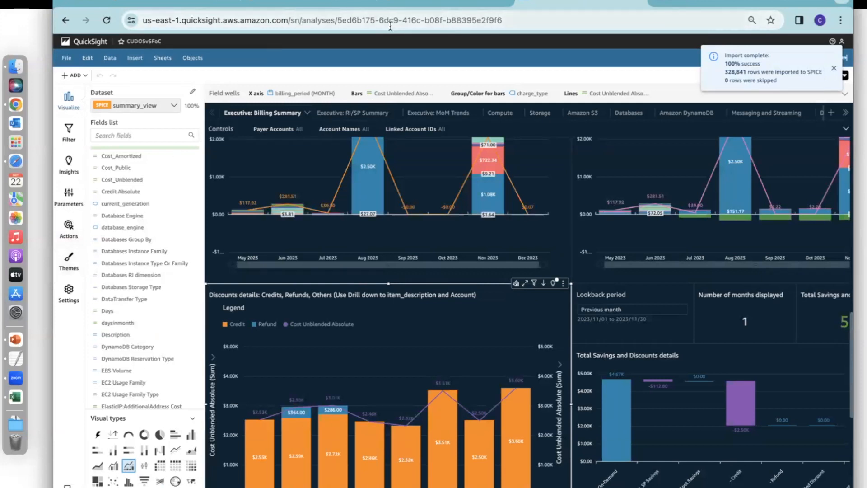
click(834, 69)
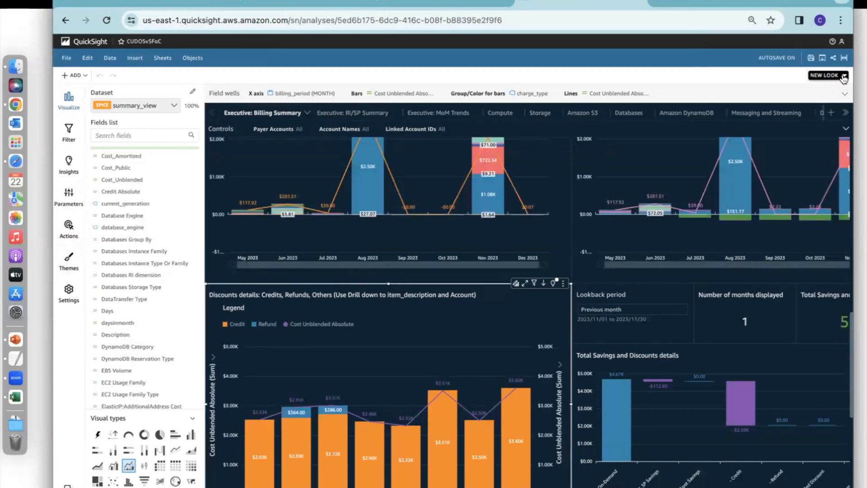
click(844, 77)
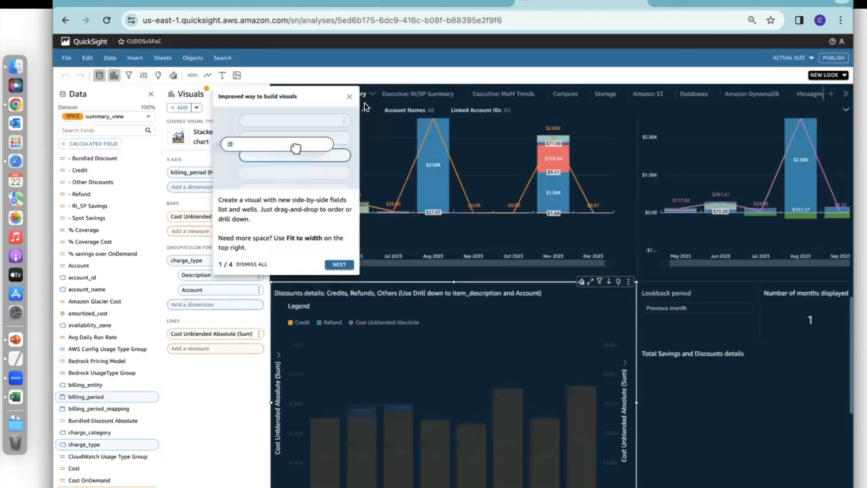
click(349, 96)
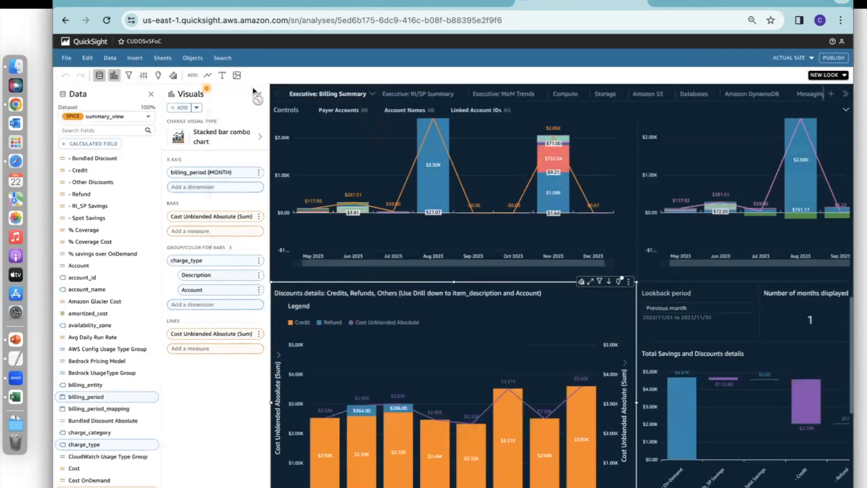
Start a new custom theme for the analysis based on the applied Midnight theme.
click(88, 60)
click(104, 99)
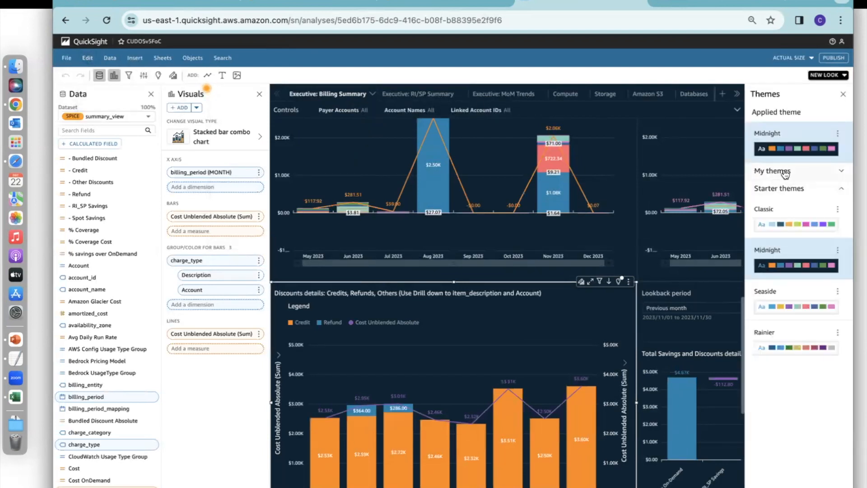
click(785, 174)
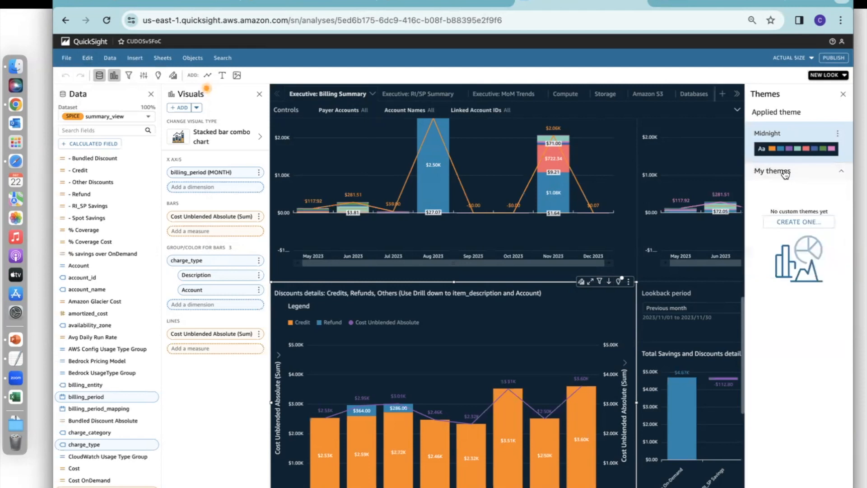
click(798, 222)
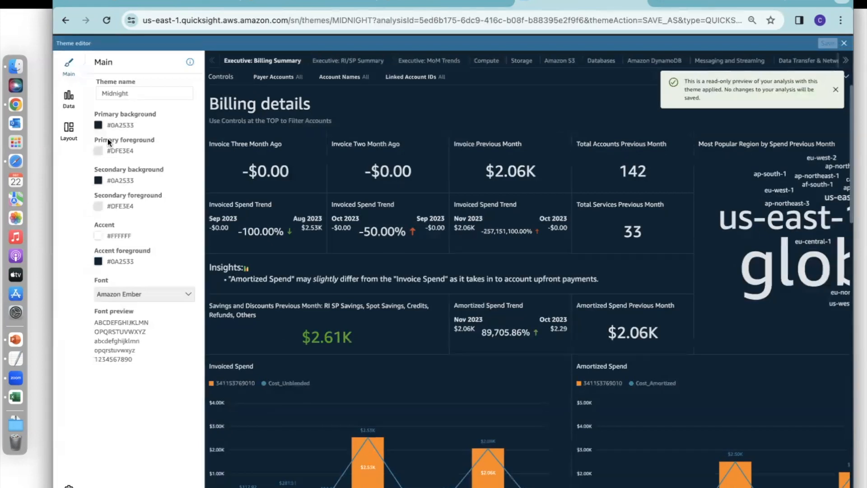
Copy the first hex code from the FinOps Center setup documentation and set the theme's primary background to F9FAFC.
click(709, 5)
scroll(471, 289, up, 1)
scroll(472, 289, up, 6)
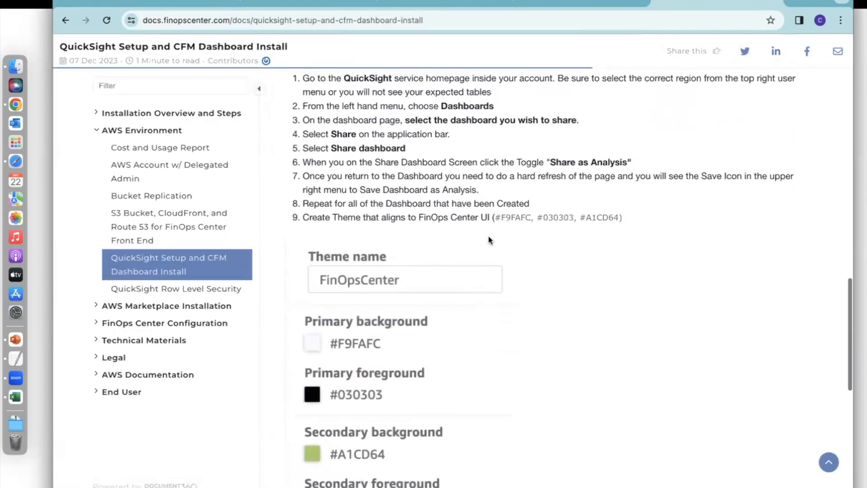
double_click(513, 217)
key(super+c)
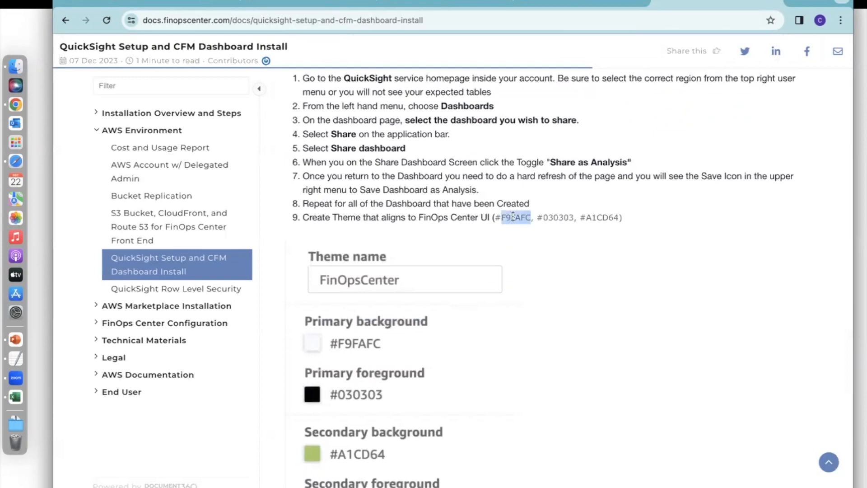
click(549, 6)
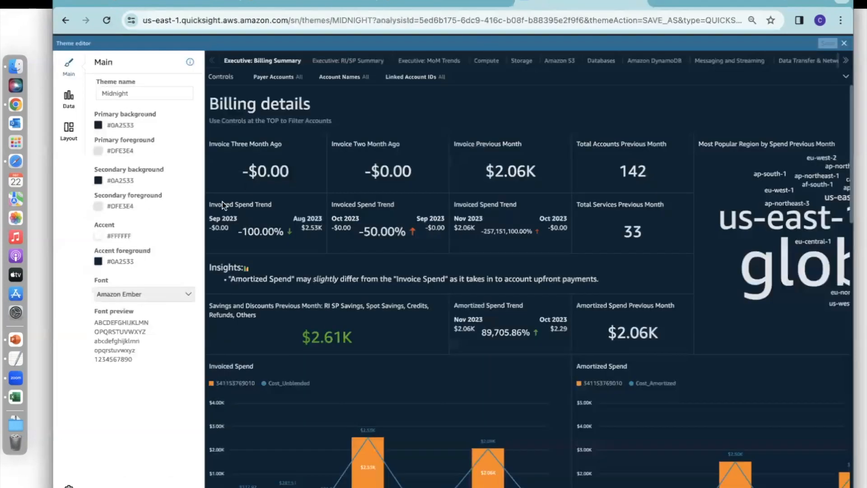
click(97, 125)
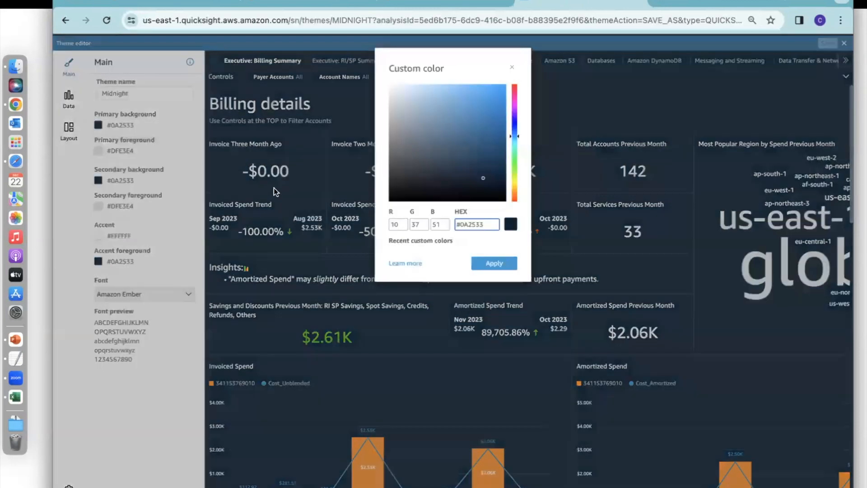
key(super+a)
key(super+v)
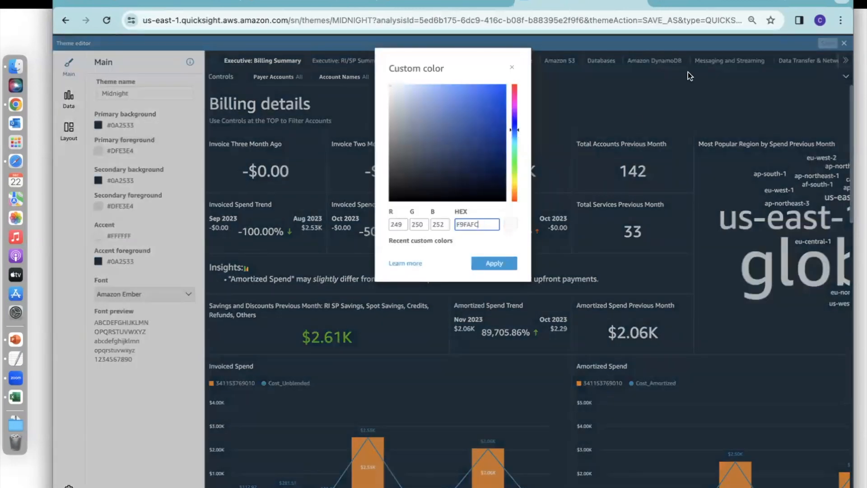
click(494, 262)
Copy the second hex code from the FinOps Center setup documentation and set the theme's primary foreground to 030303.
click(718, 5)
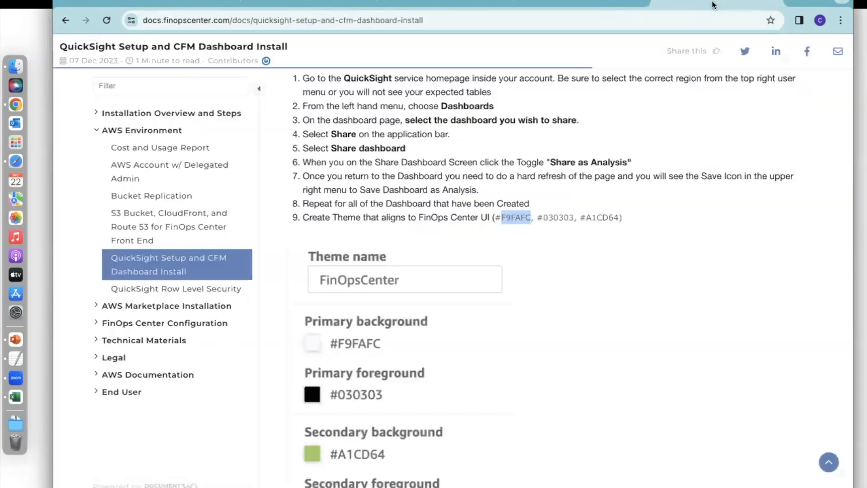
double_click(555, 217)
key(super+c)
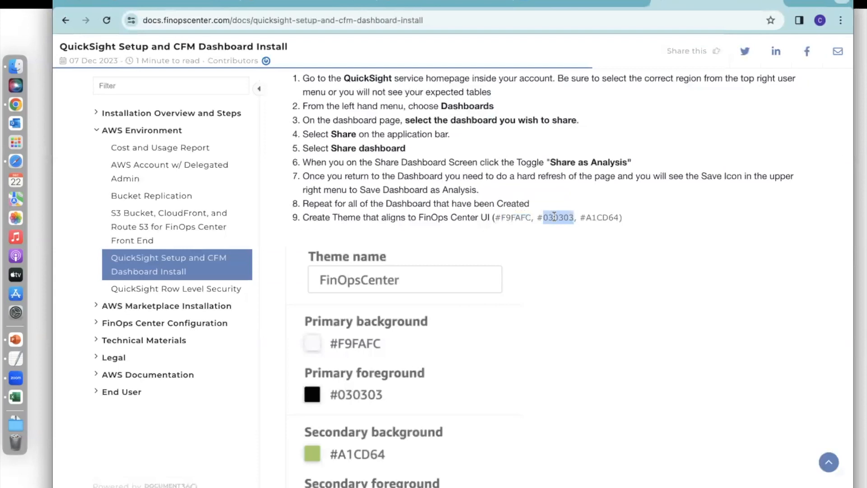
click(553, 2)
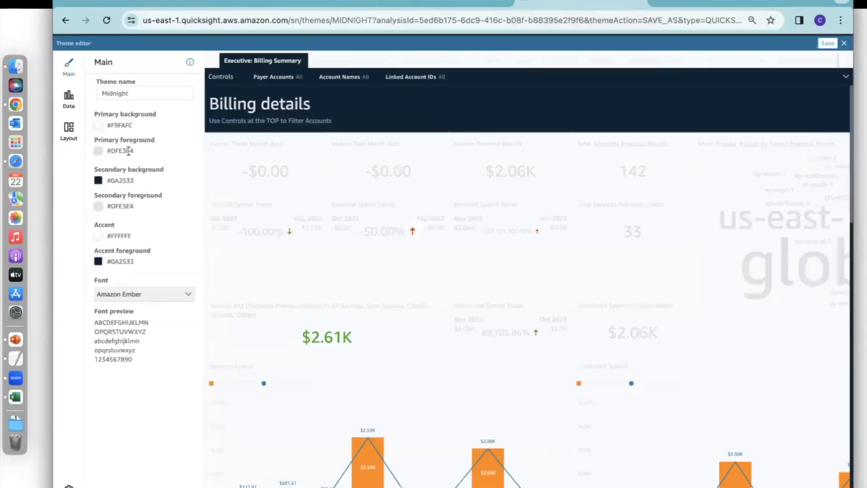
double_click(113, 152)
click(102, 152)
click(116, 172)
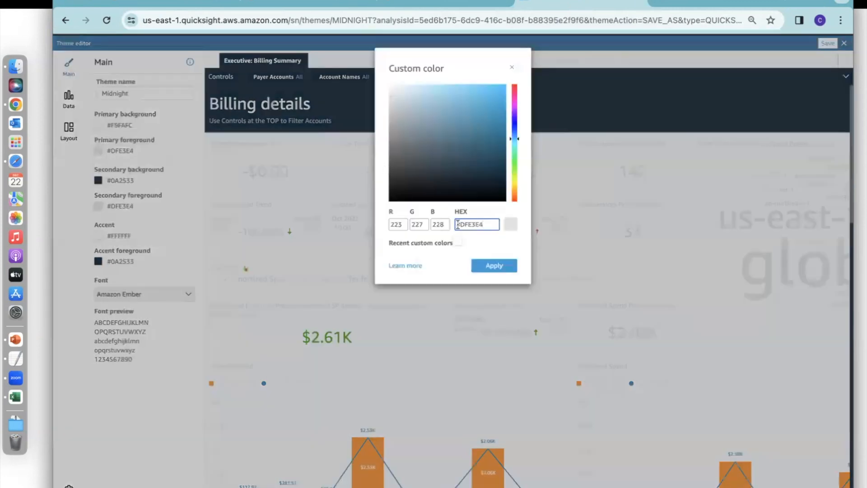
triple_click(483, 223)
key(super+v)
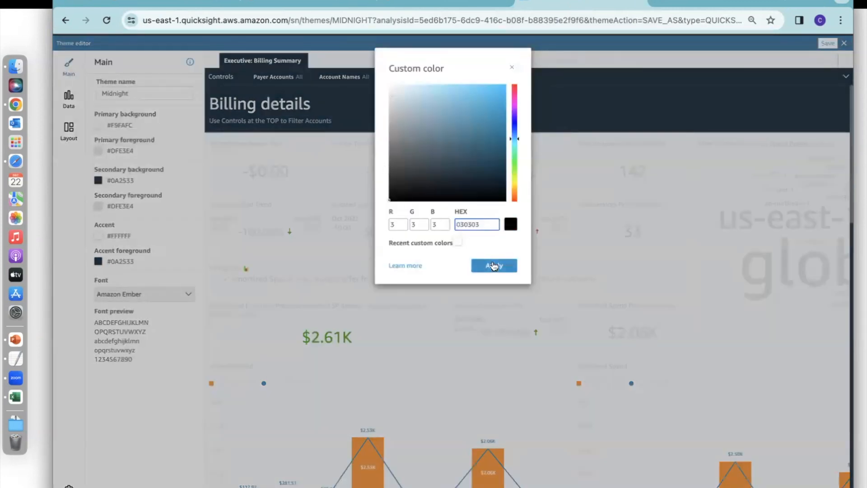
click(494, 268)
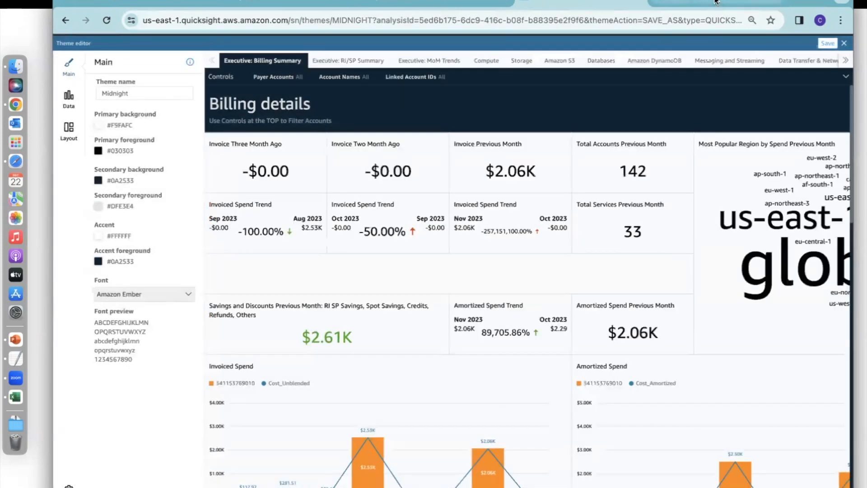
Copy the third hex code from the FinOps Center documentation and set the theme's secondary background to A1CD64.
click(717, 2)
click(608, 213)
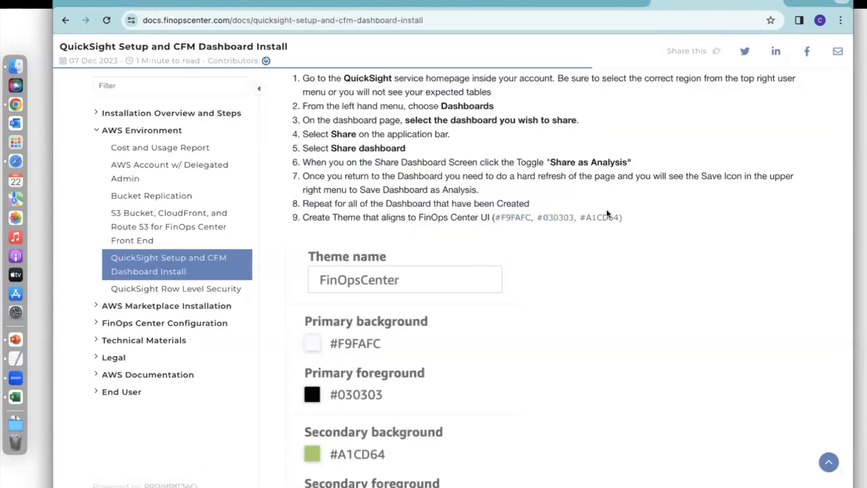
double_click(607, 213)
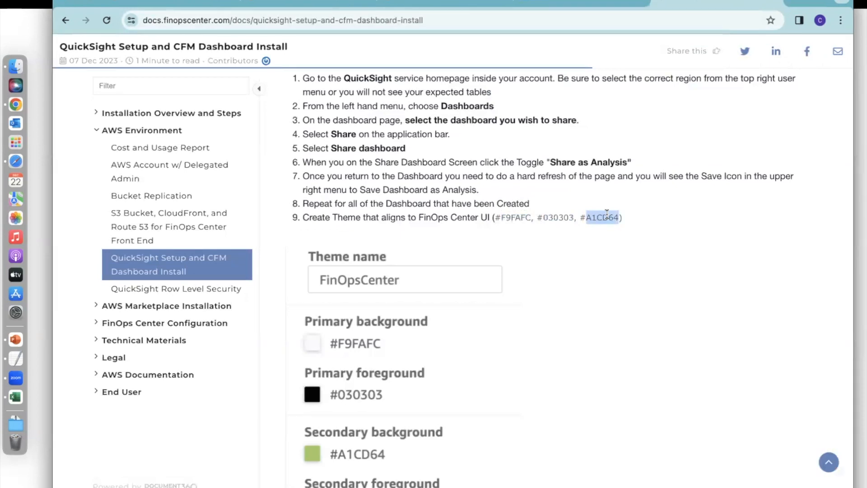
click(197, 3)
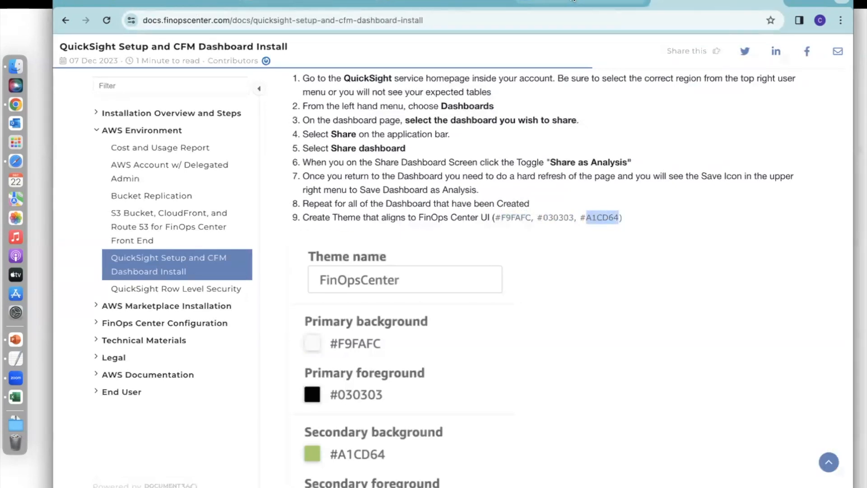
click(98, 180)
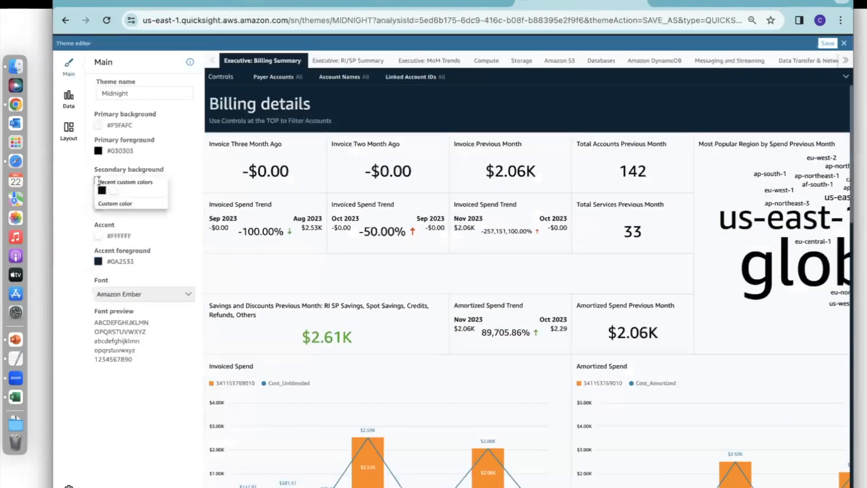
click(115, 204)
triple_click(474, 219)
text(#A3CD64)
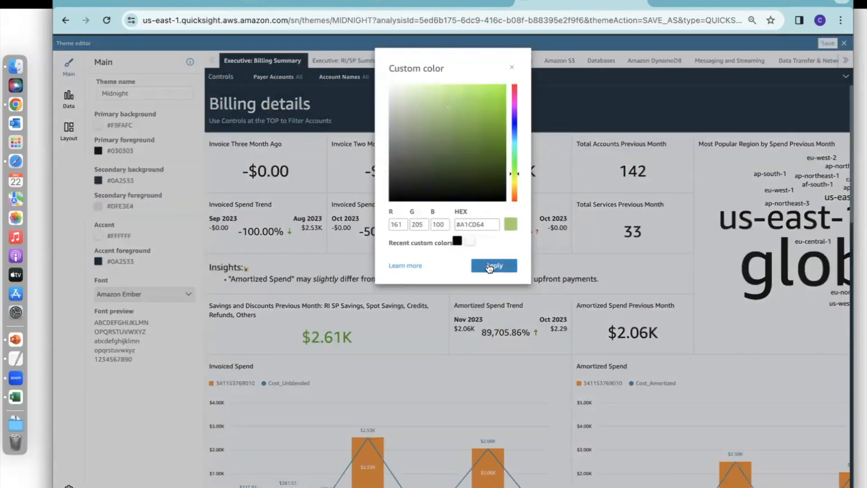
click(494, 265)
Check the documentation's theme reference and set the secondary foreground to the recent custom color F9FAFC.
click(98, 206)
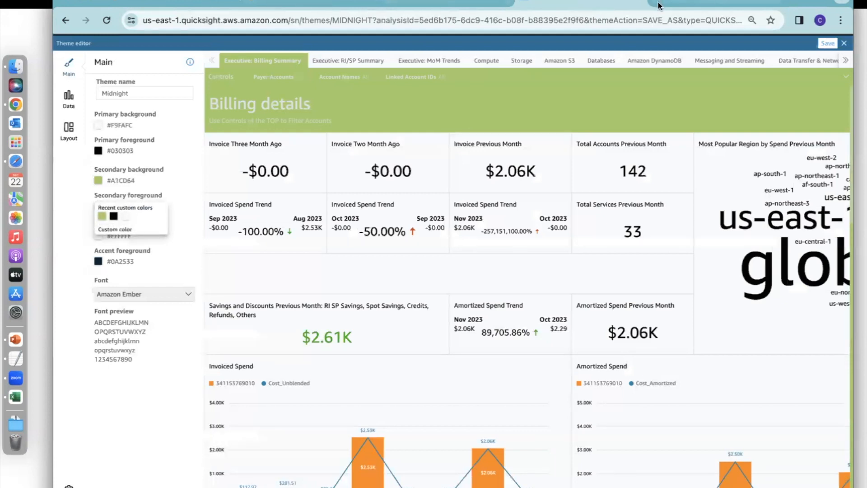
click(673, 2)
scroll(487, 223, down, 5)
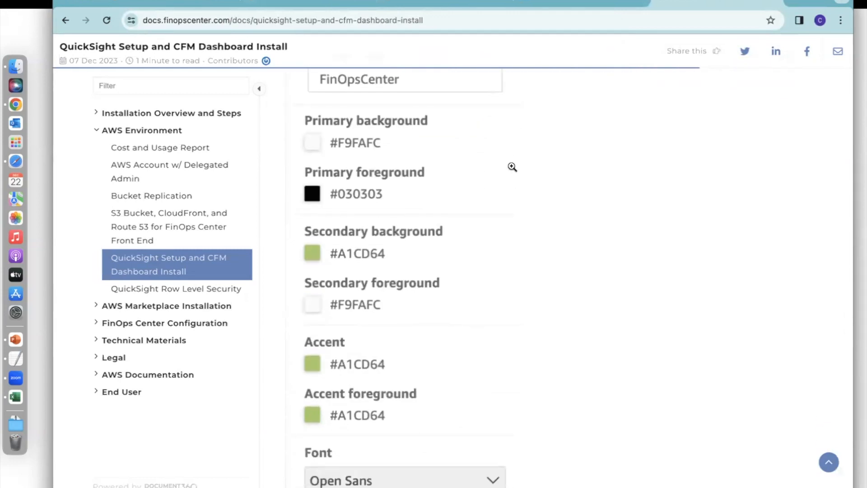
scroll(450, 257, up, 1)
scroll(450, 258, down, 1)
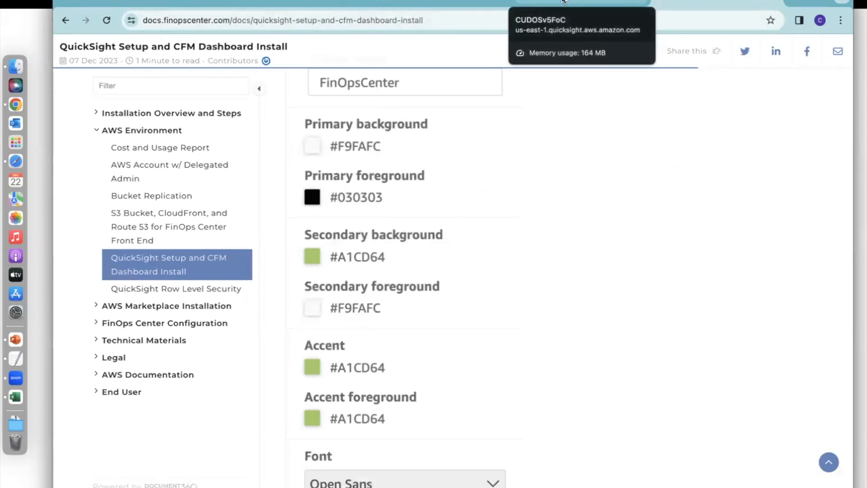
click(524, 4)
click(126, 216)
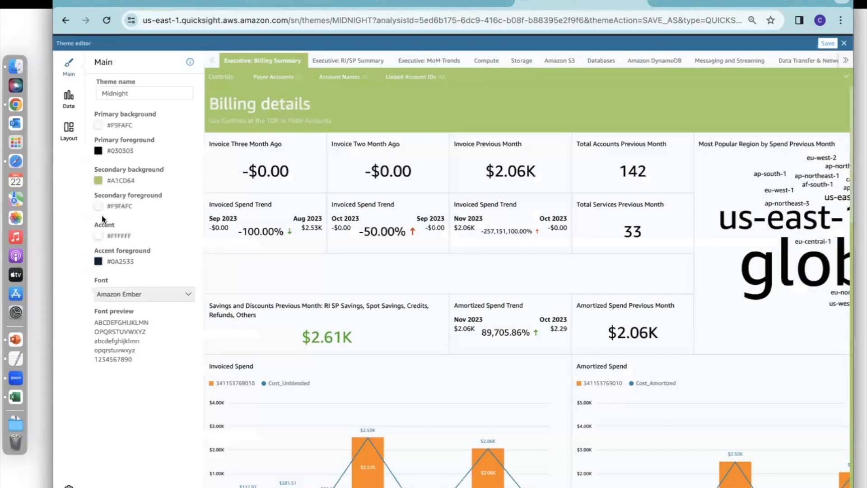
Set both the accent and accent foreground to the recent custom color A1CD64, as given in the documentation.
click(98, 235)
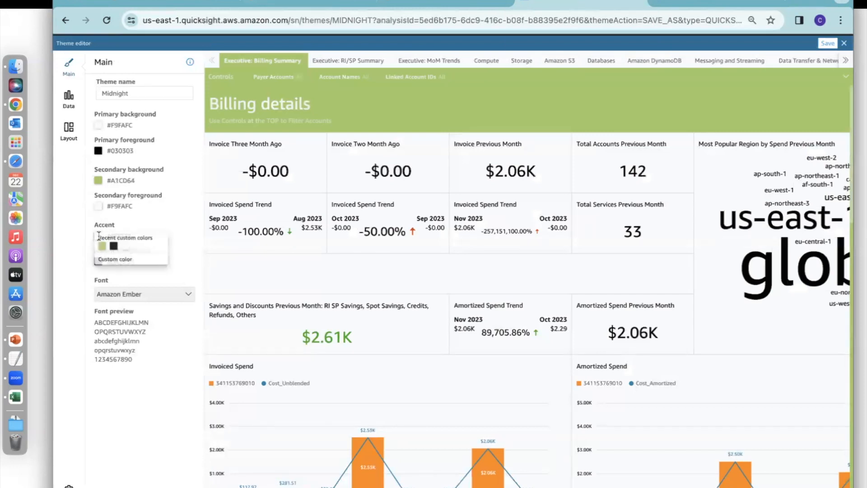
click(707, 2)
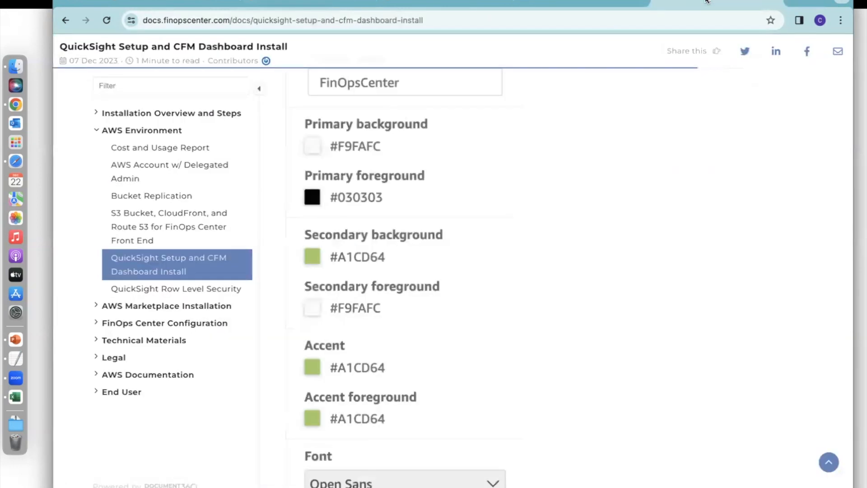
click(610, 2)
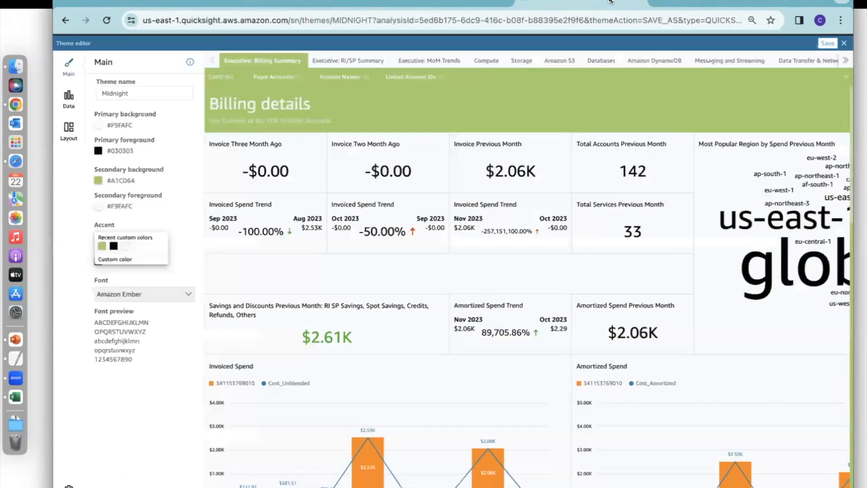
click(102, 245)
click(98, 261)
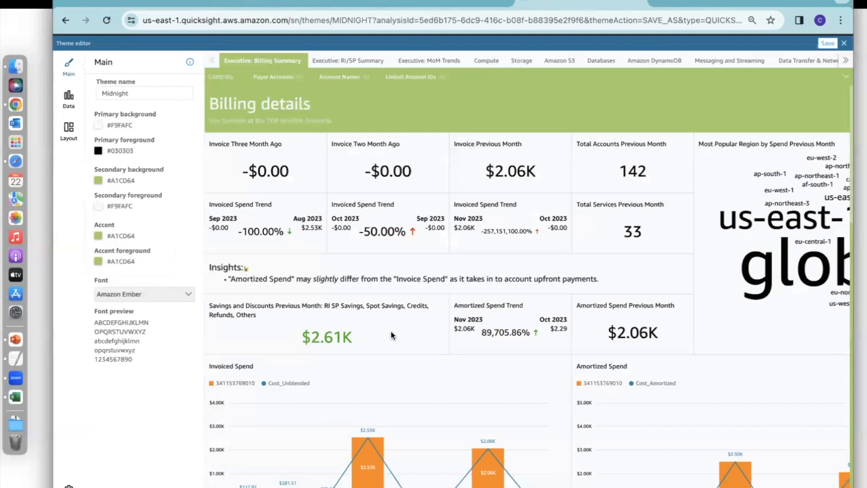
Replace the theme name with FinOpsCenter.
double_click(119, 88)
key(BackSpace)
text(FinOps)
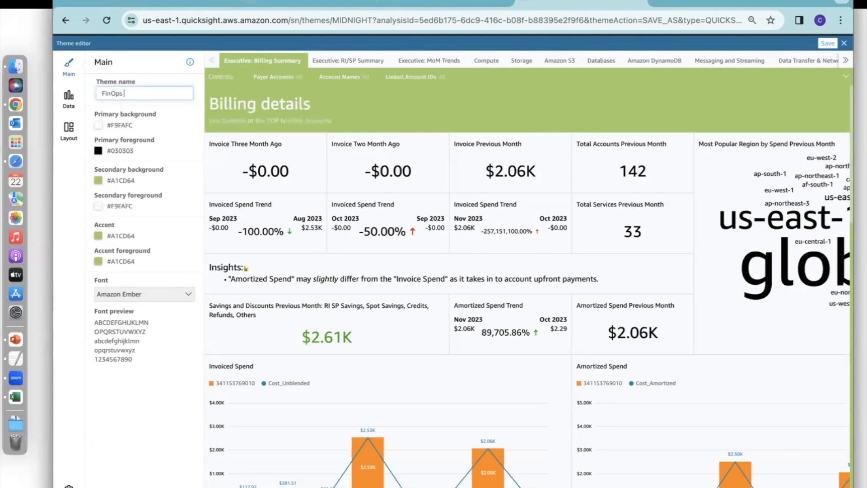
text(cCenter)
Save the custom theme and apply FinOpsCenter to the analysis, dismissing the introductory tip.
click(823, 42)
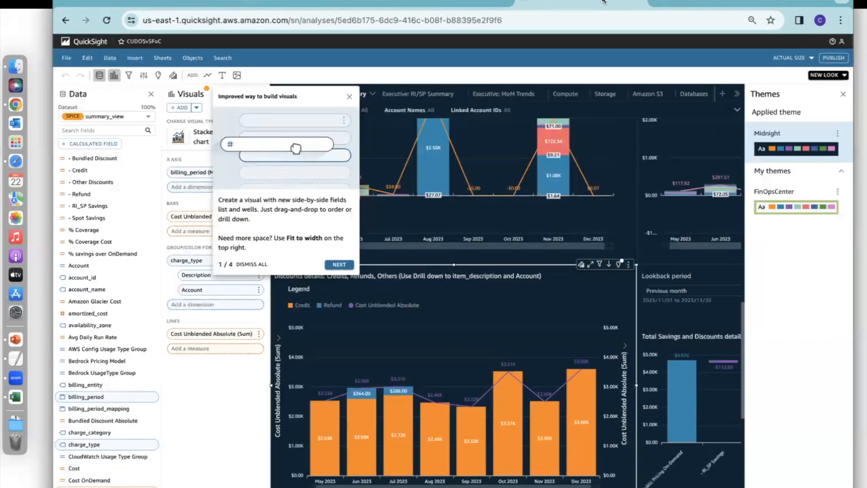
click(350, 96)
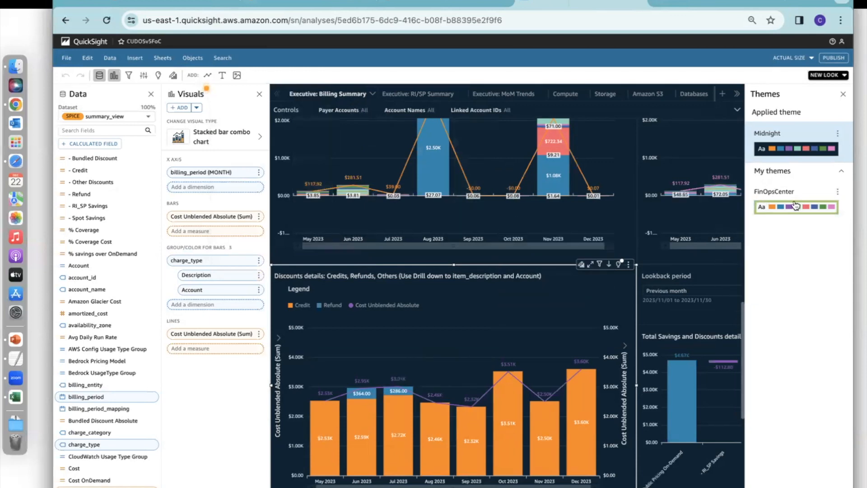
click(789, 205)
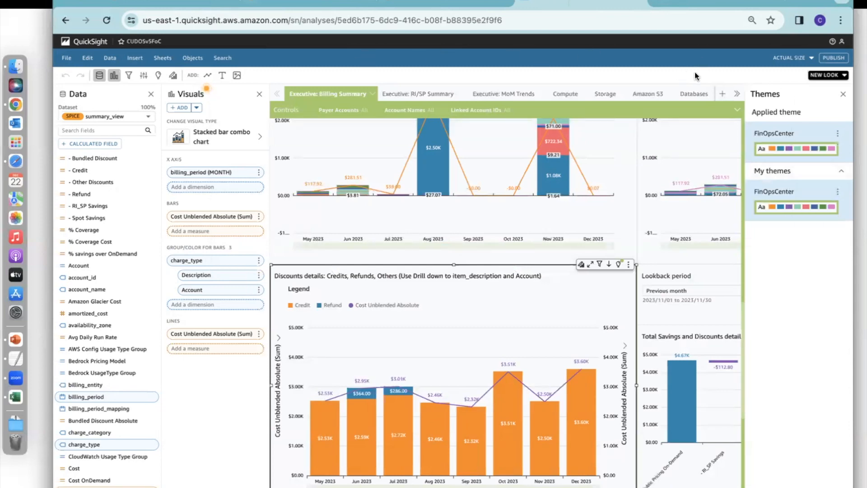
Publish the analysis with all sheets as a new dashboard named CUDOSv5FOC and look over its Executive: Billing Summary sheet.
click(834, 58)
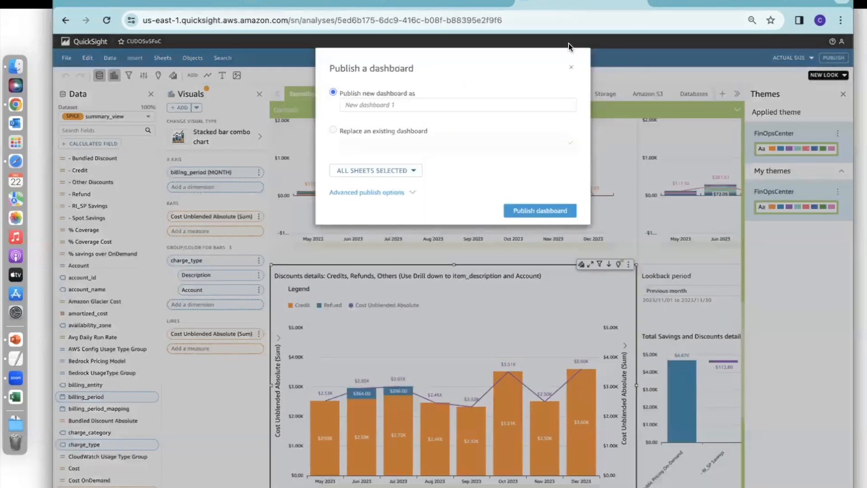
click(414, 95)
text(CU)
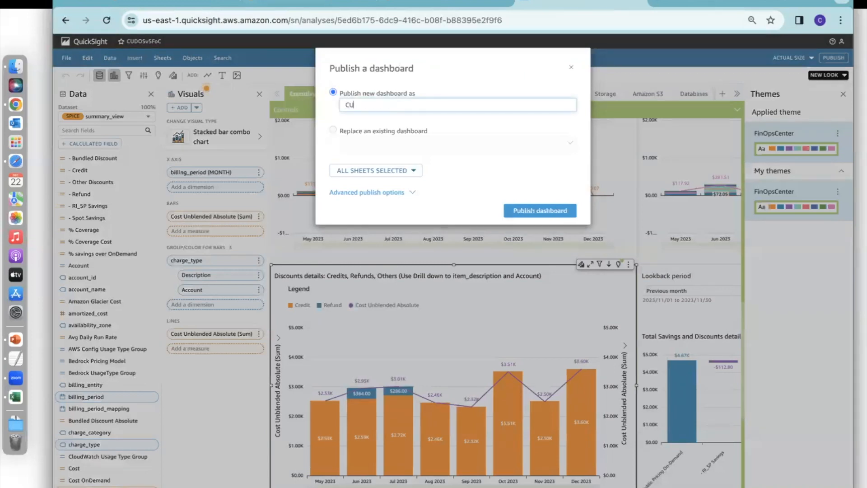
text(DOSv5FOC)
click(517, 210)
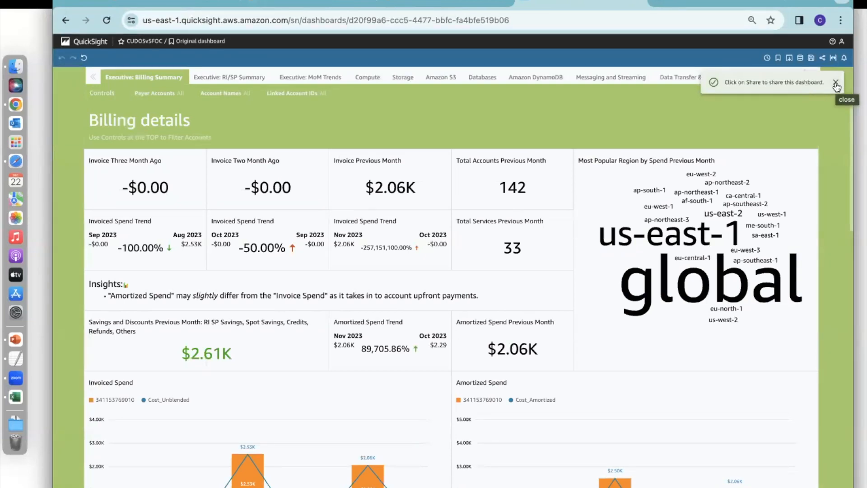
click(835, 84)
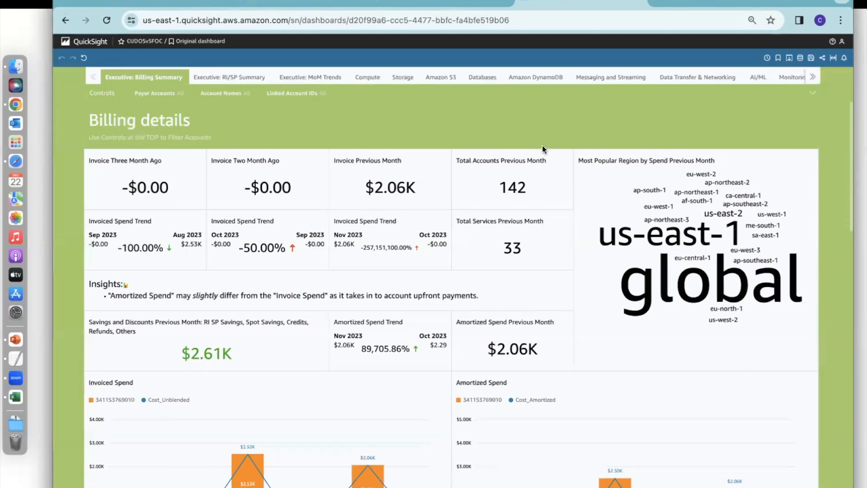
scroll(384, 152, down, 5)
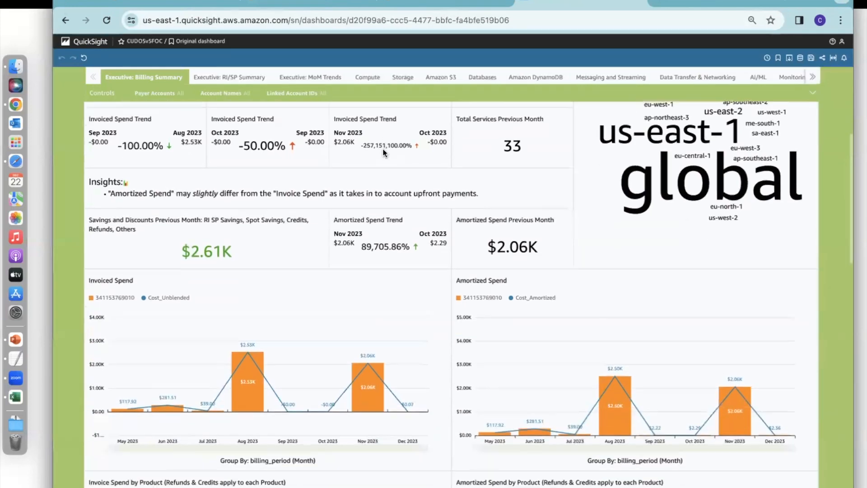
scroll(383, 151, up, 5)
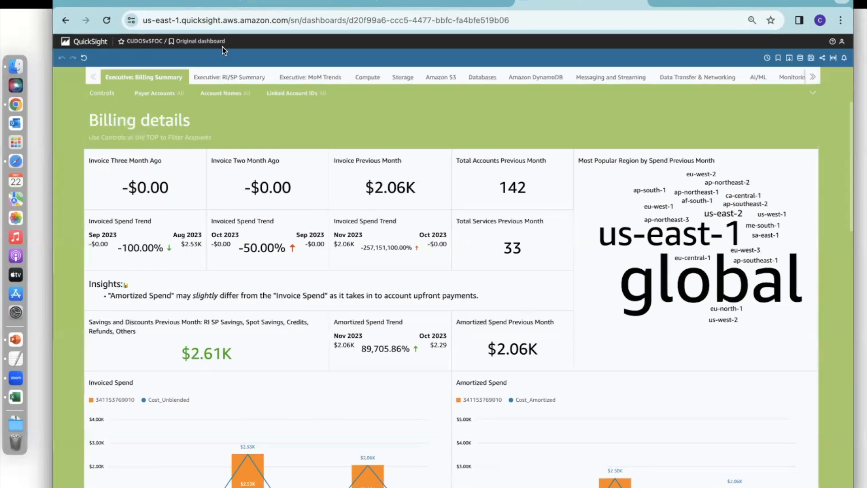
Leave the dashboard for the datasets list and view the summary of the kpi_s3_storage_all dataset.
click(65, 42)
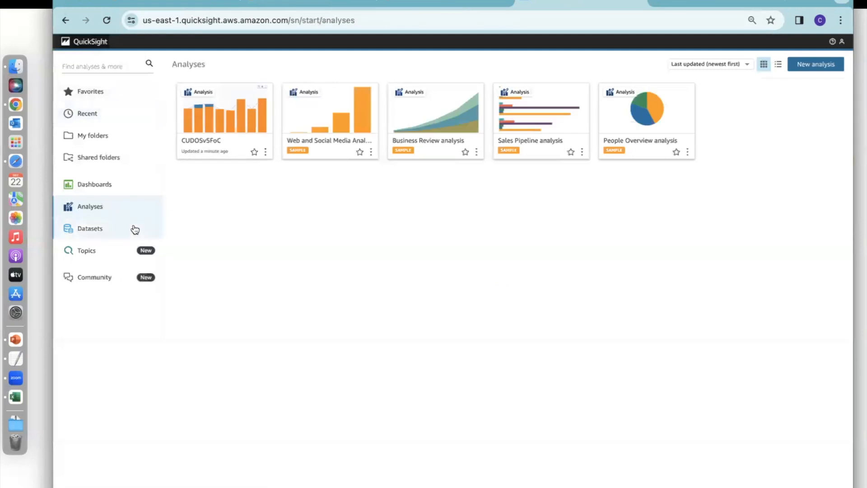
click(100, 229)
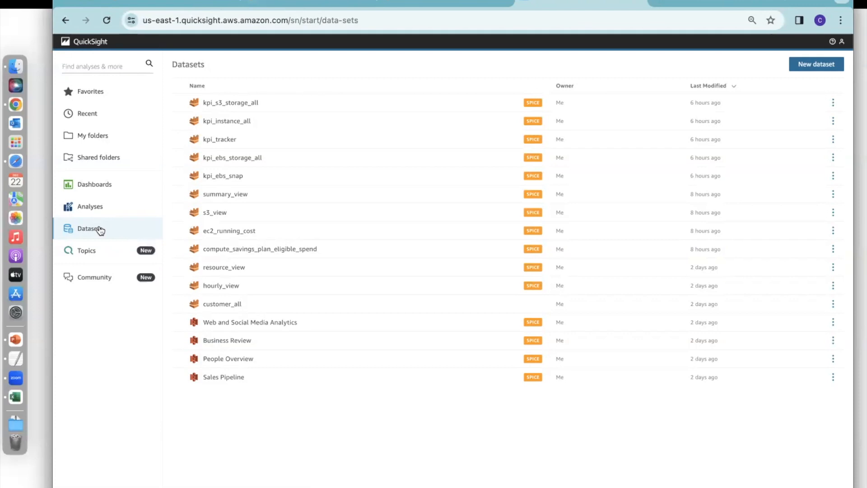
click(253, 103)
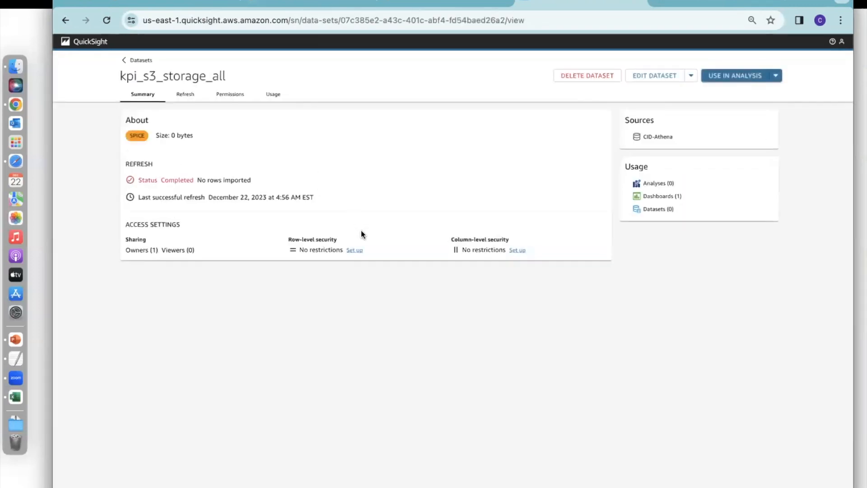
Return to the datasets list and open the row-level security setup of the summary_view dataset.
click(144, 60)
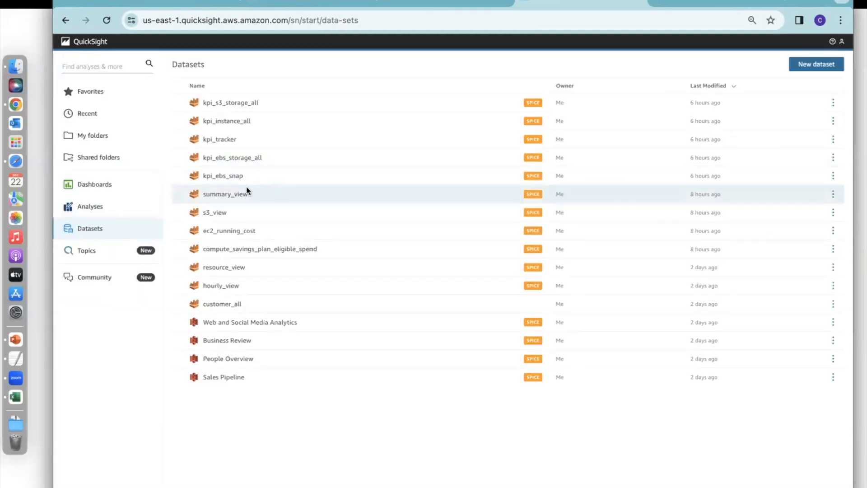
click(216, 197)
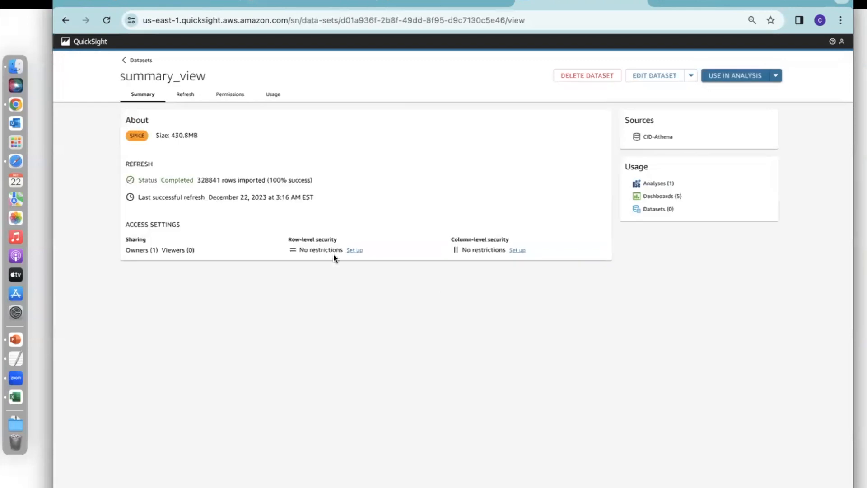
click(355, 251)
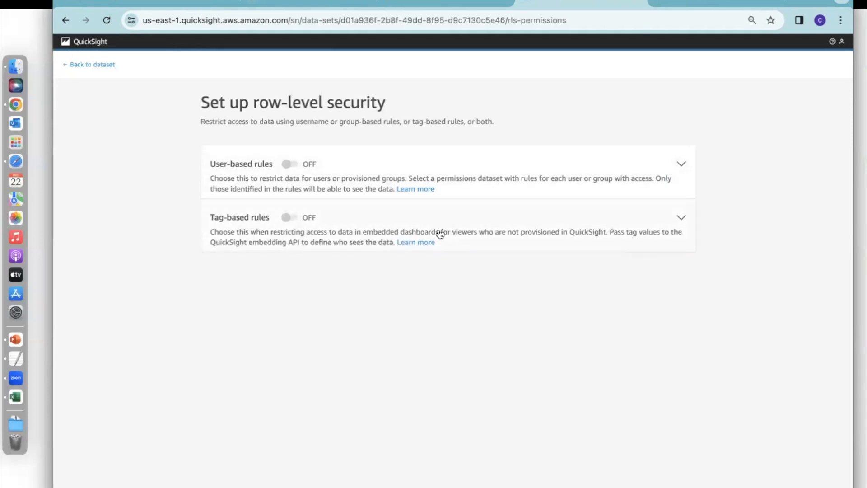
Add a tag-based rule for the account_id column with tag key account_id0, a comma delimiter and * as match-all value.
click(390, 230)
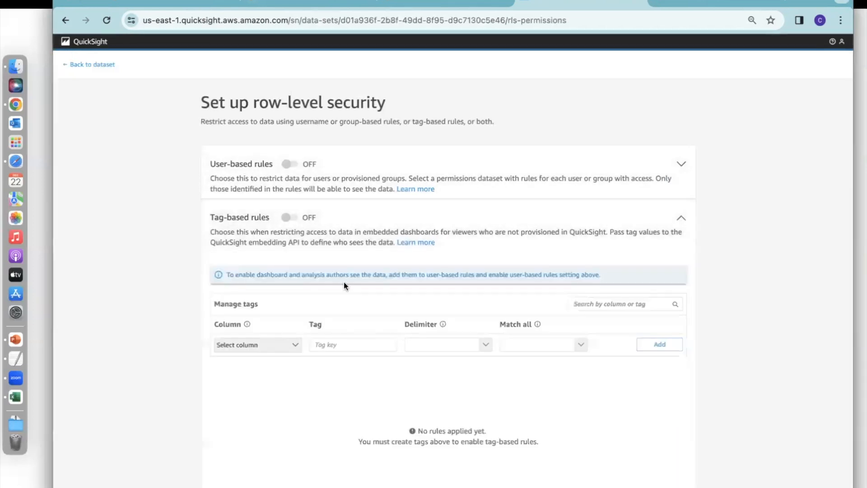
click(296, 346)
click(248, 189)
click(338, 345)
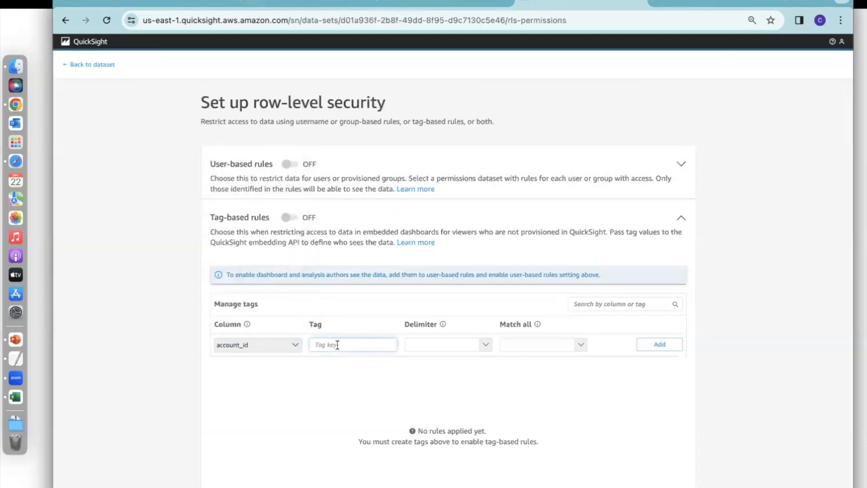
text(account_id0)
click(486, 347)
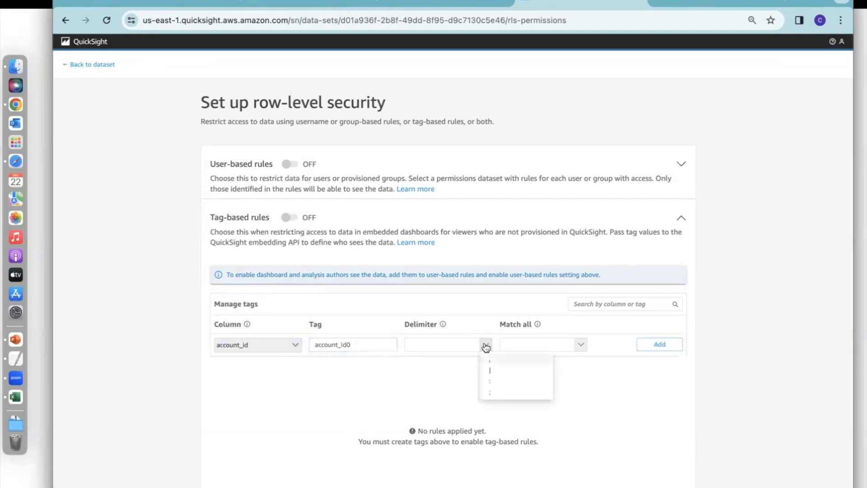
click(498, 360)
click(580, 346)
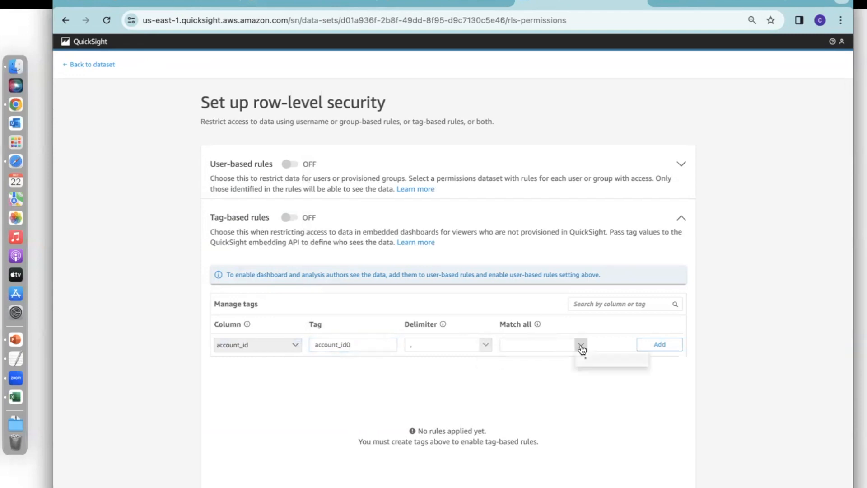
click(587, 360)
click(664, 345)
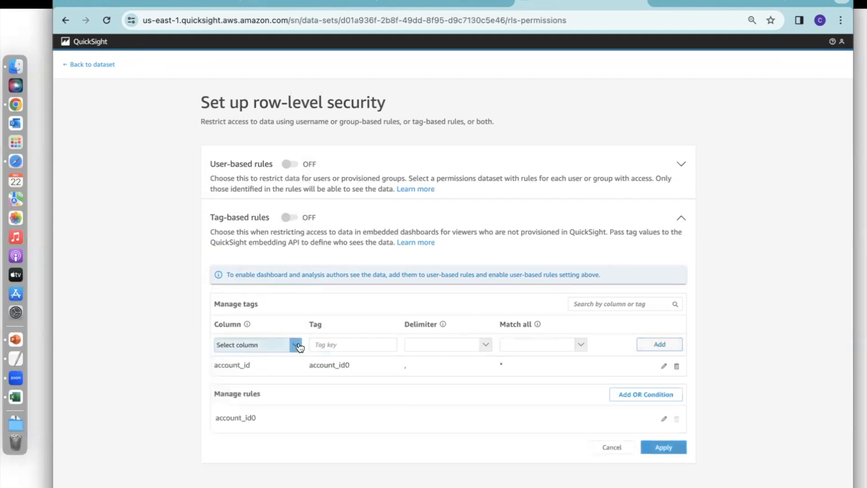
Add a second tag for the account_id column with key account_id1, a comma delimiter and * as match-all value.
click(296, 346)
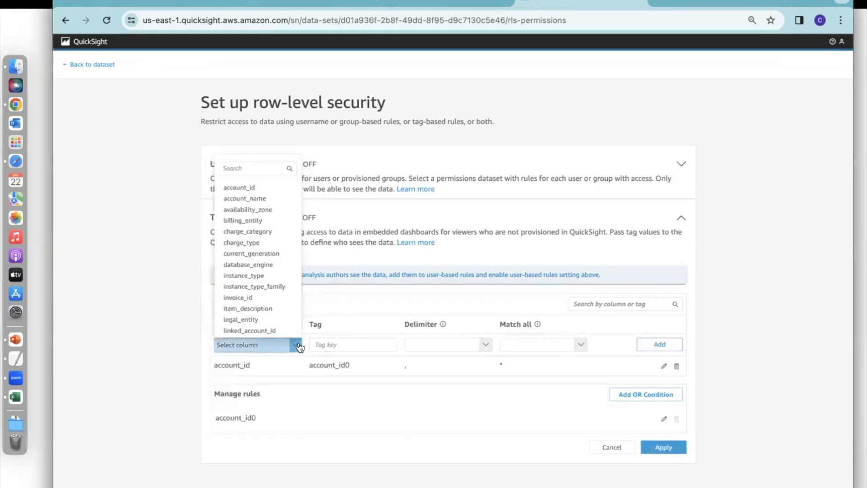
click(269, 188)
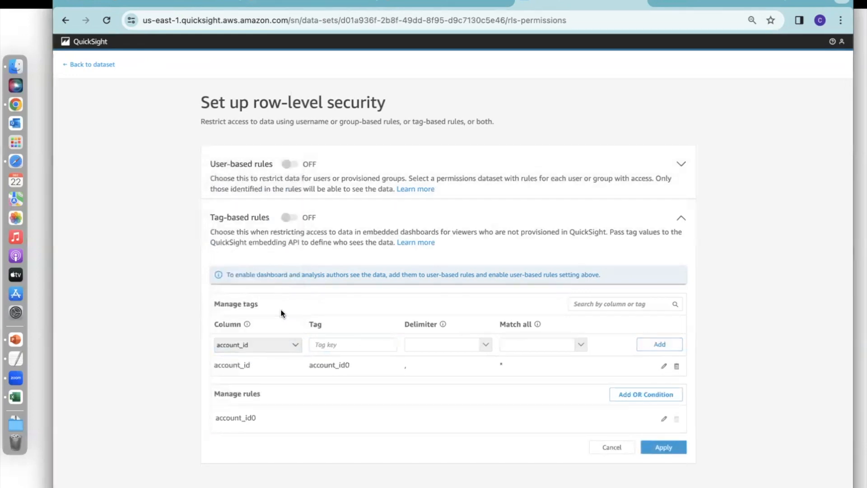
click(339, 346)
text(accu)
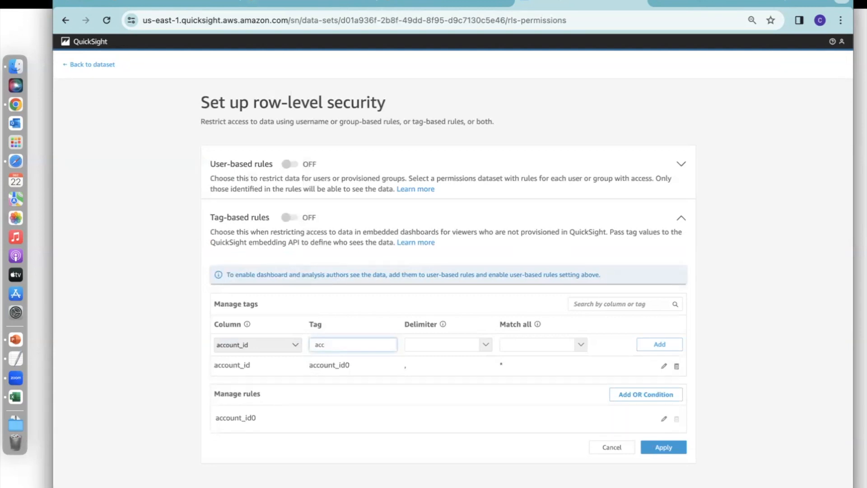
text(ount_id1)
key(Tab)
click(486, 347)
click(499, 360)
click(581, 346)
click(588, 360)
click(658, 345)
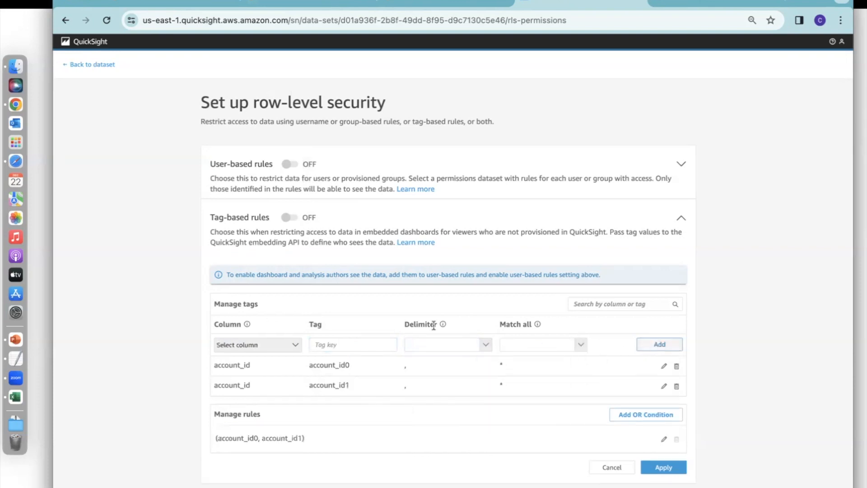
Fill in a third tag for the account_id column with key account_id2, a comma delimiter and * as match-all value.
click(294, 345)
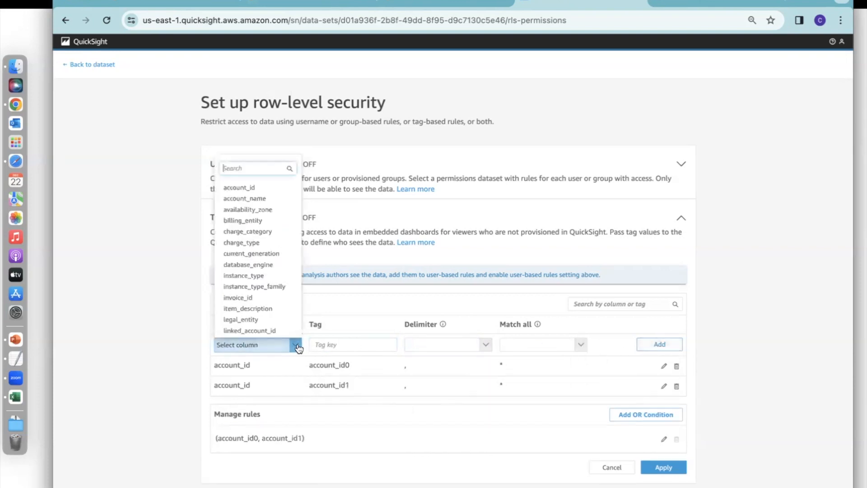
click(267, 188)
click(336, 345)
text(account_id2)
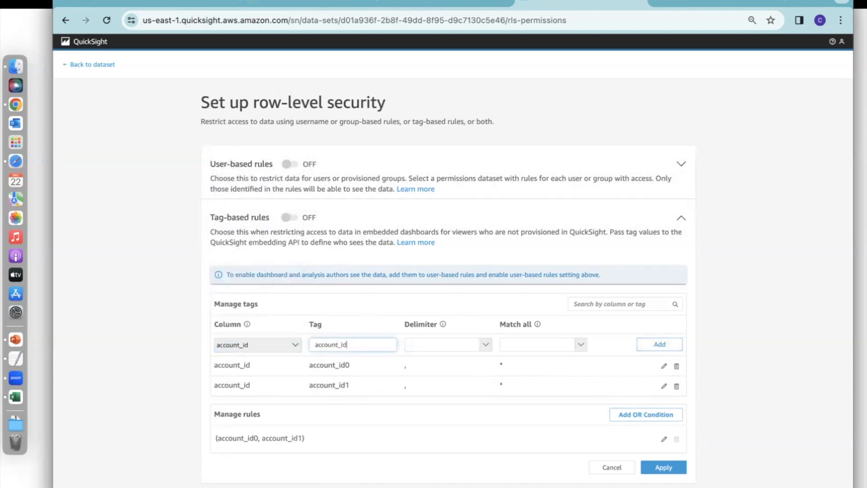
click(490, 345)
click(503, 360)
click(580, 346)
click(586, 364)
Apply and activate the tag-based rules, and return to the summary_view dataset after viewing the user-based rule options.
click(671, 467)
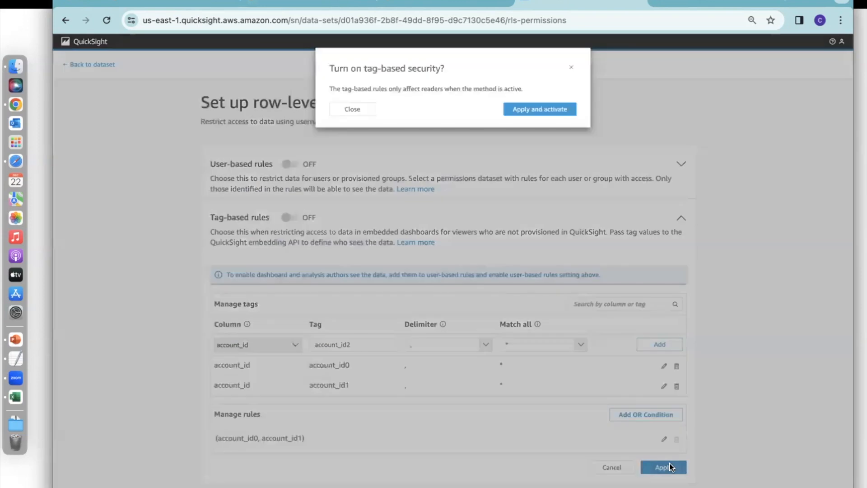
click(546, 111)
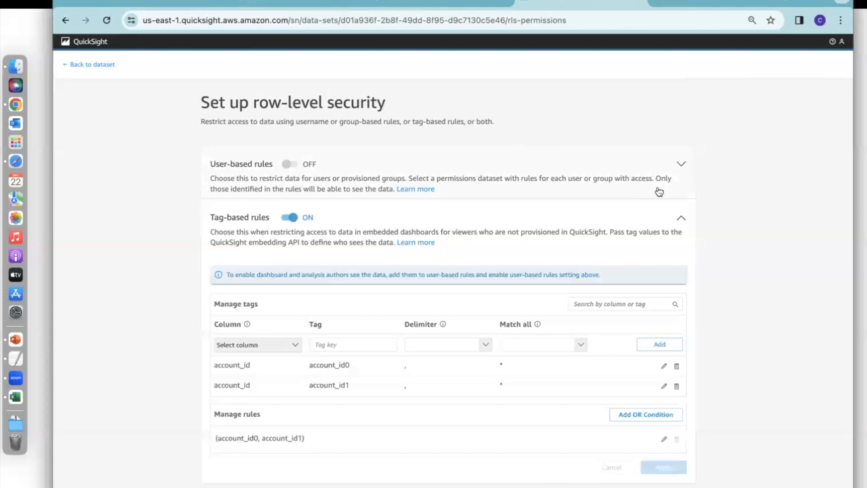
click(606, 170)
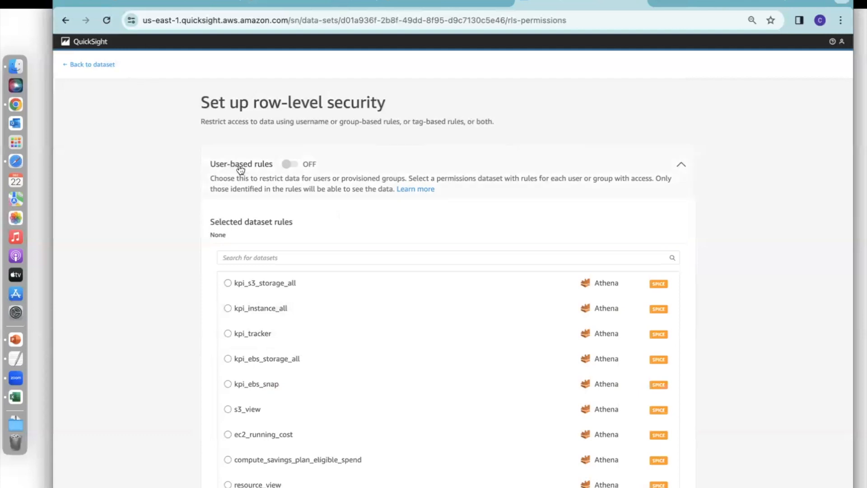
click(105, 64)
Switch to Excel and review the UserName and account_id columns of the USerRLS sheet.
click(16, 396)
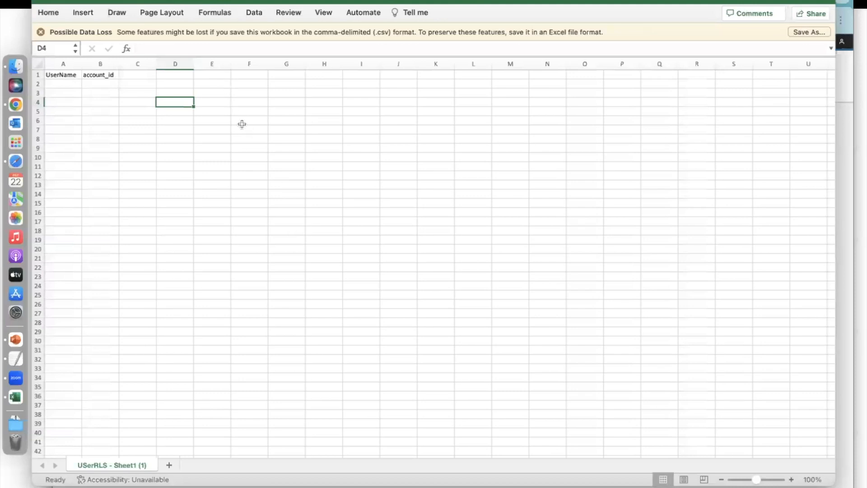
click(68, 76)
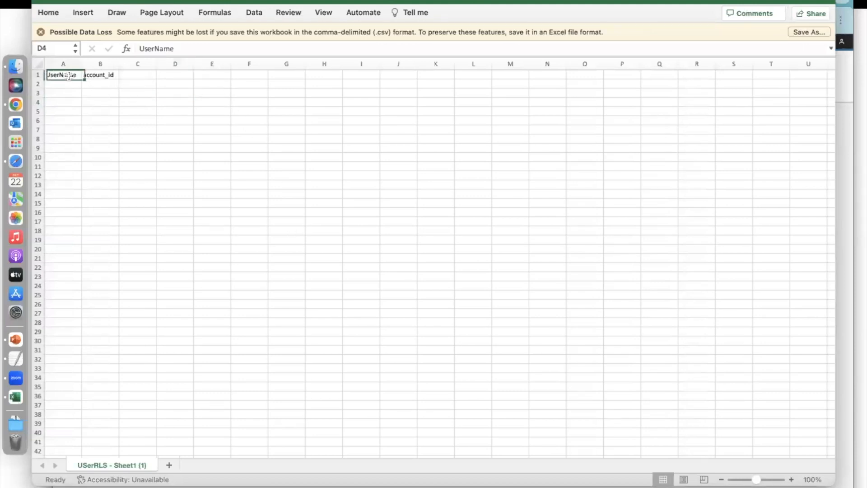
click(100, 75)
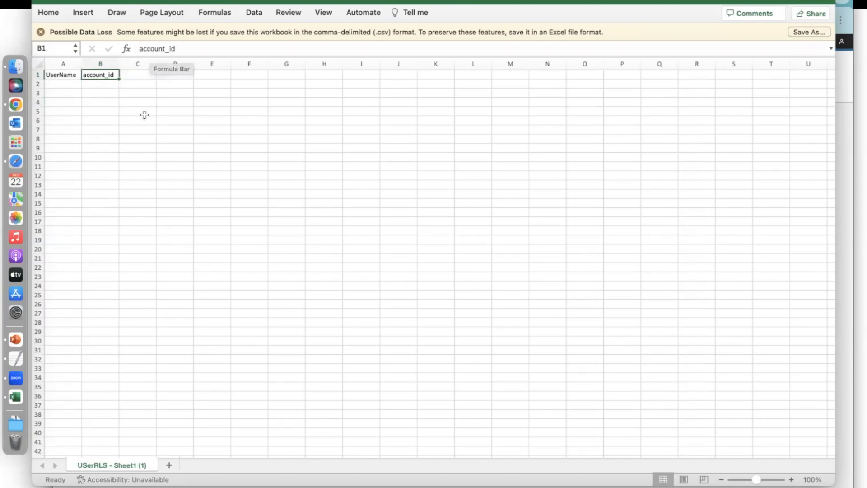
click(107, 85)
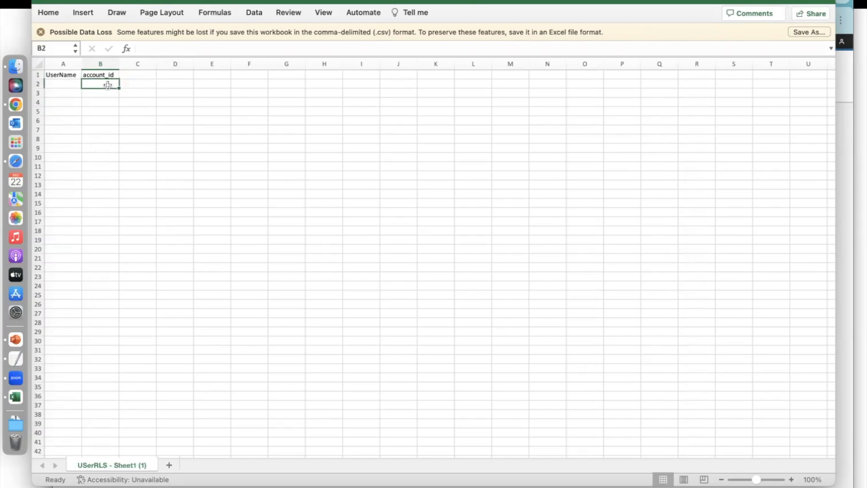
click(73, 84)
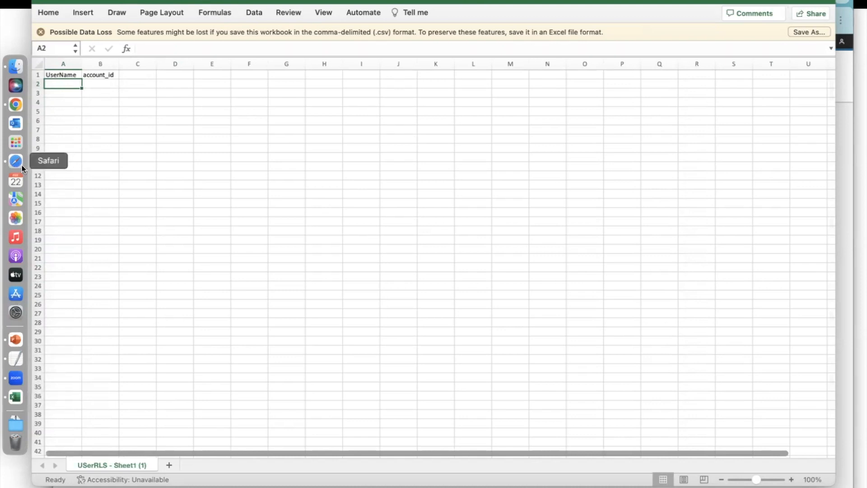
Copy the username from the account info in QuickSight in Chrome and paste it into cell A2 of the Excel sheet.
click(16, 105)
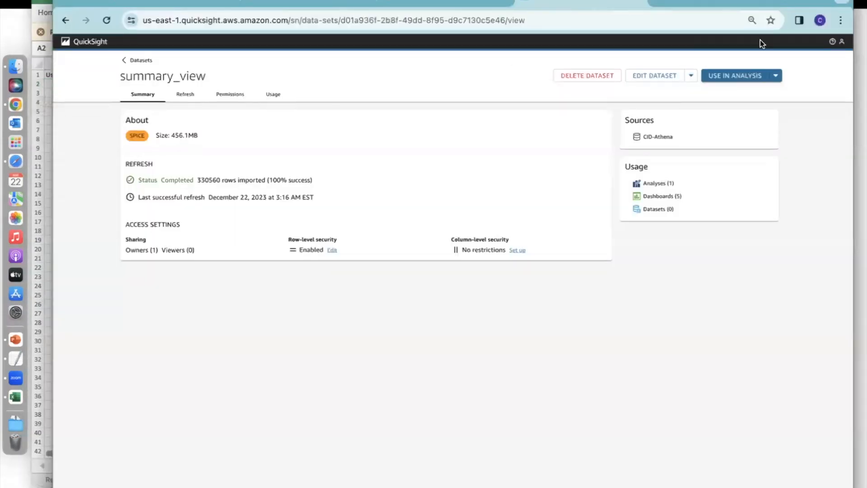
click(842, 42)
click(746, 68)
drag(501, 117, 327, 116)
right_click(338, 116)
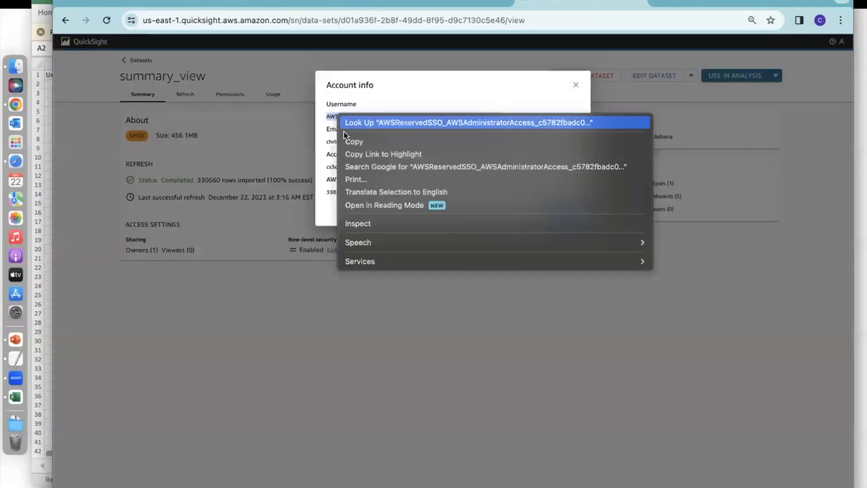
click(360, 142)
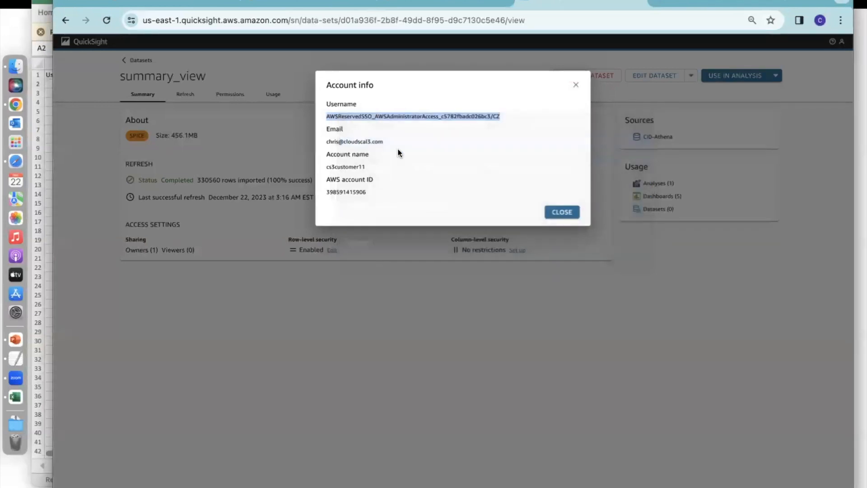
click(559, 211)
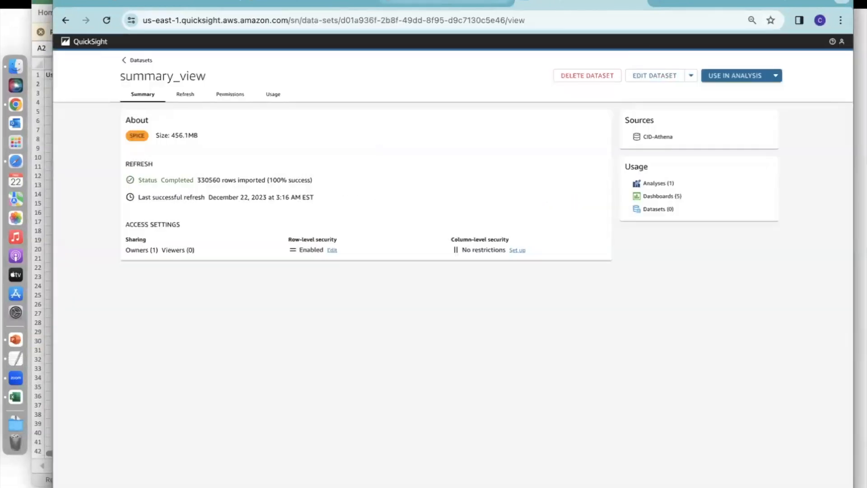
click(15, 397)
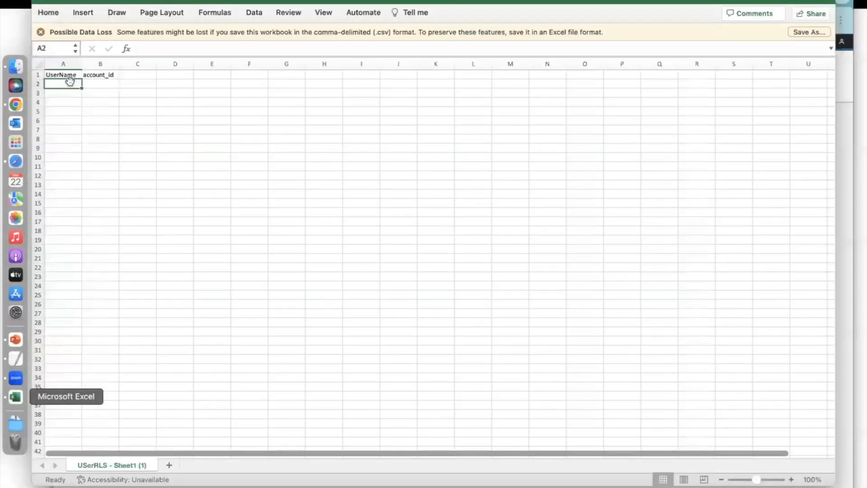
key(super+v)
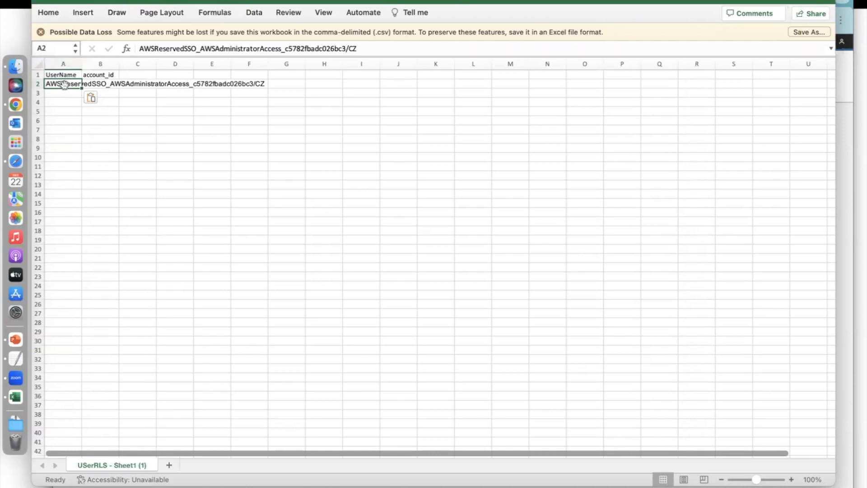
Save a copy of the sheet to the Desktop as the CSV file USerRLS - v2.
click(68, 1)
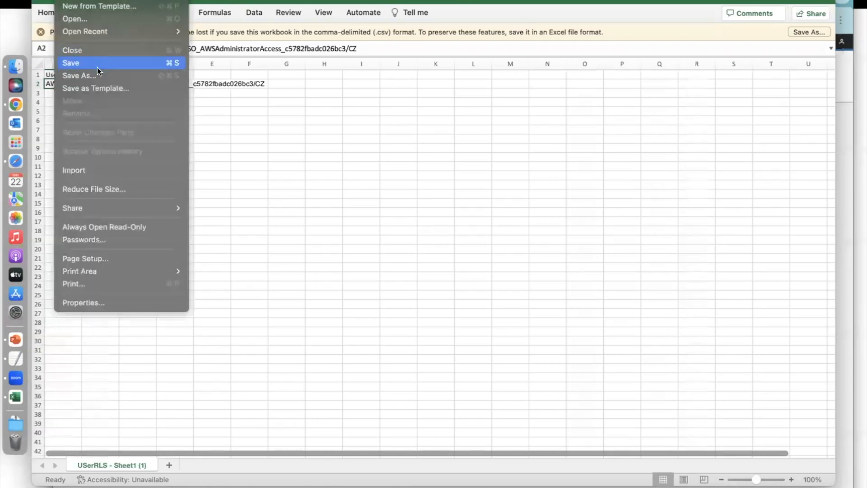
click(97, 73)
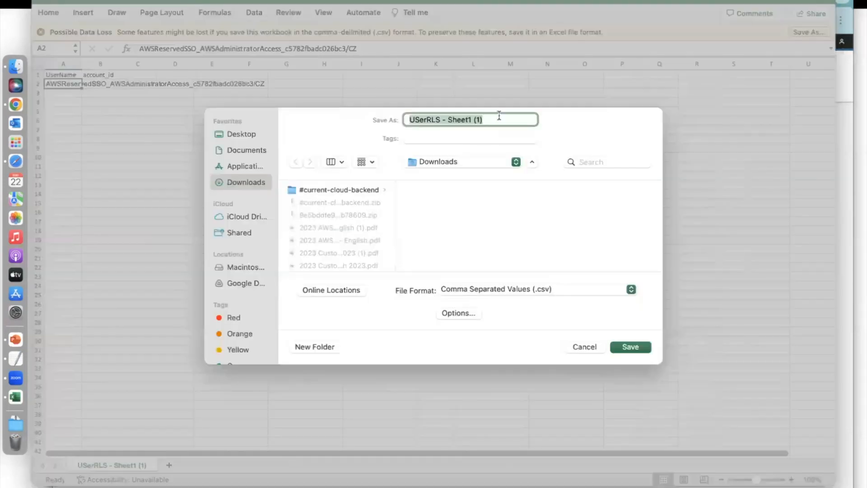
click(241, 130)
click(503, 124)
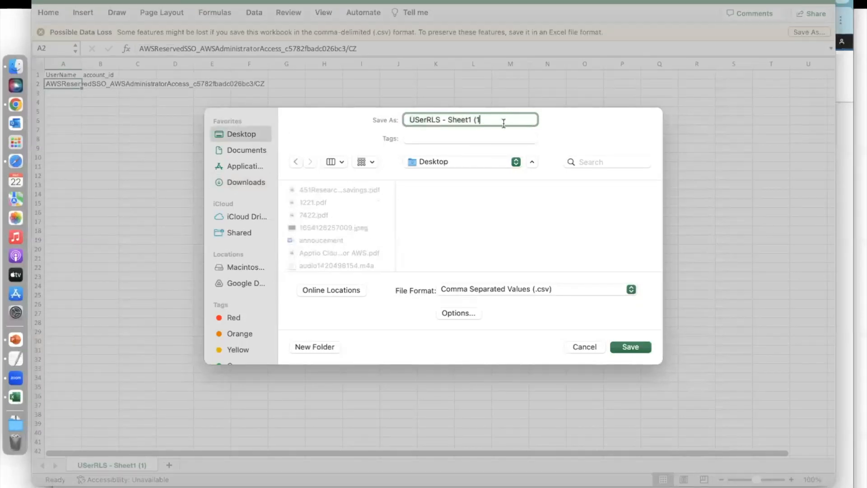
text(v2)
click(628, 347)
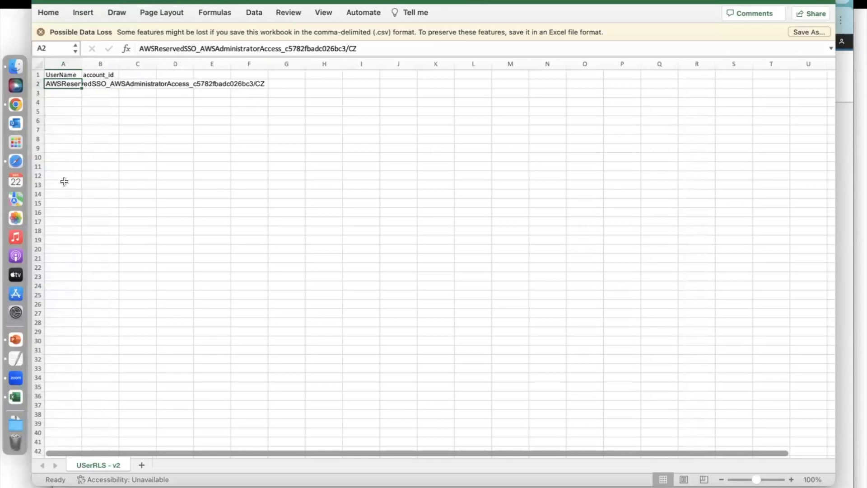
Switch to QuickSight in Chrome and start a new dataset by uploading the file USerRLS - v2.csv from the Desktop.
click(16, 106)
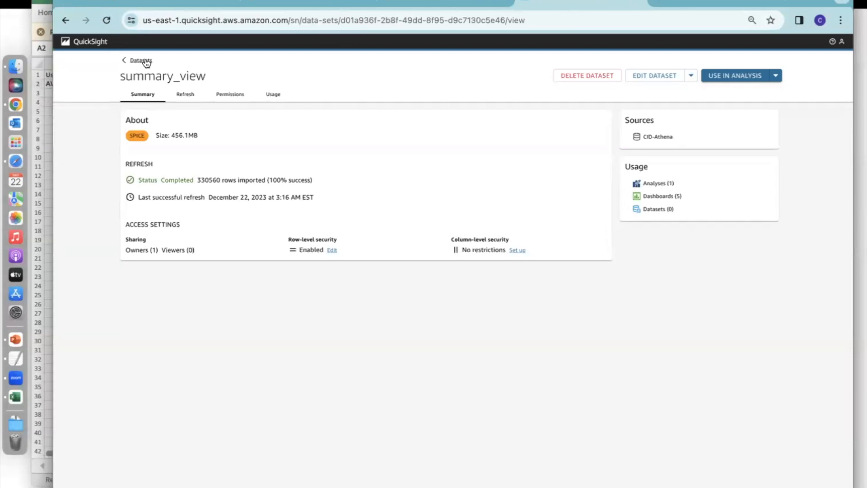
click(140, 61)
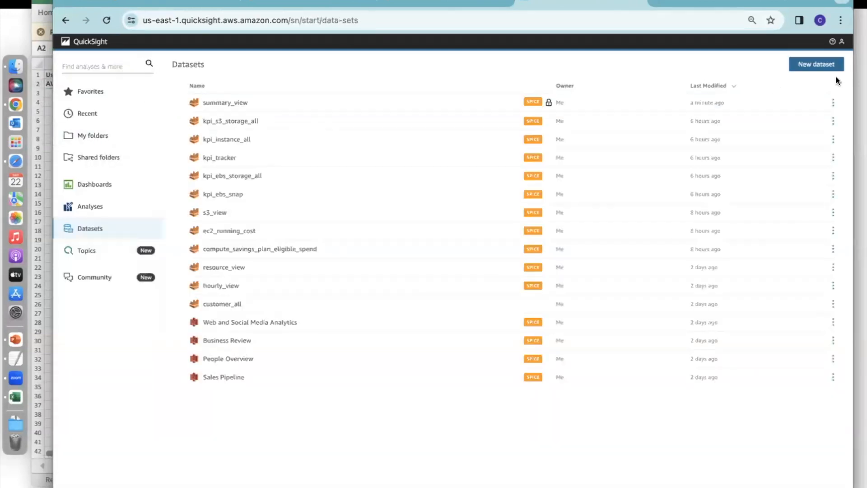
click(829, 64)
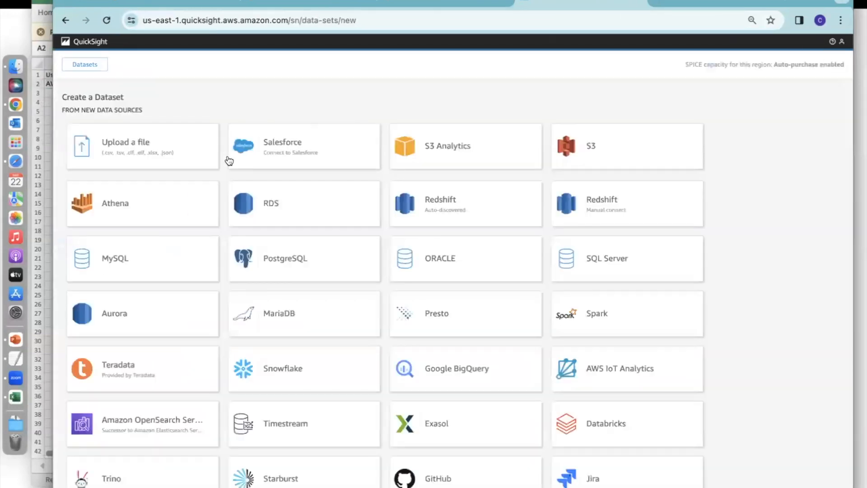
click(152, 152)
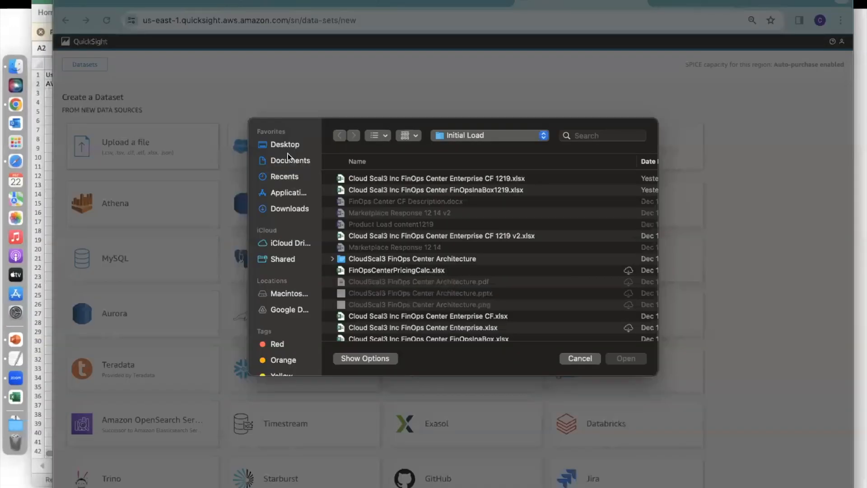
click(291, 146)
click(394, 179)
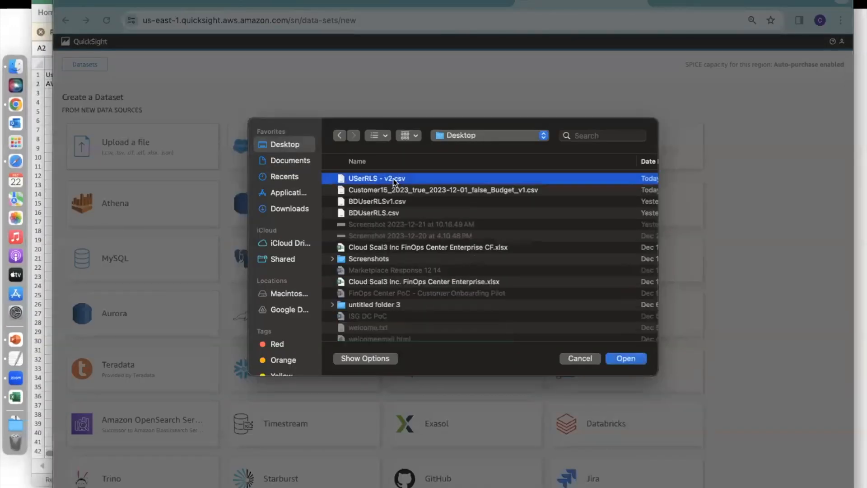
click(624, 358)
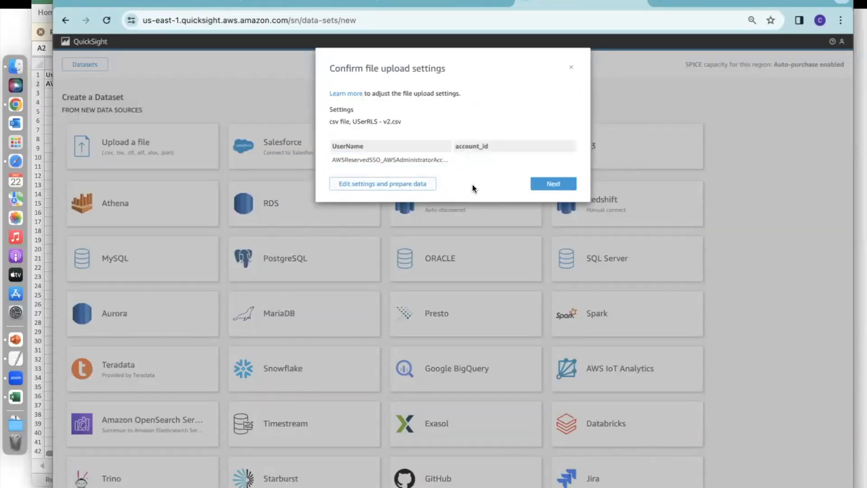
Open the uploaded USerRLS - v2 file for data preparation, save and publish it as a dataset, and return to the dataset list.
click(405, 185)
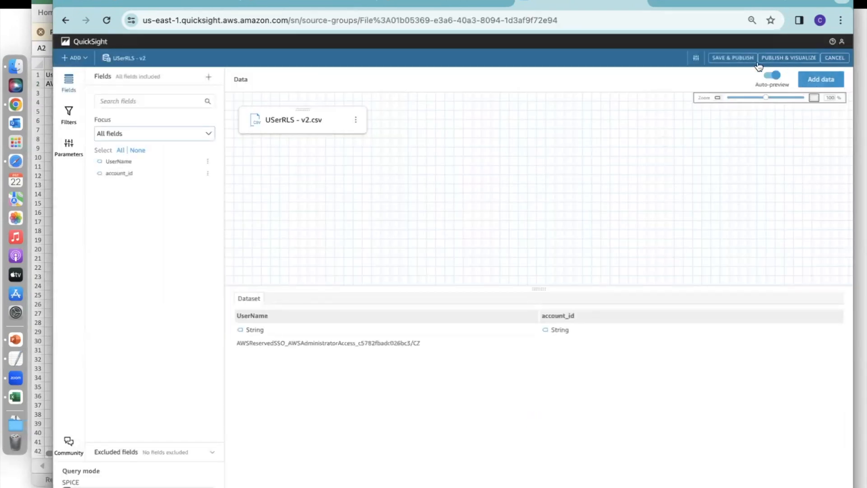
click(737, 58)
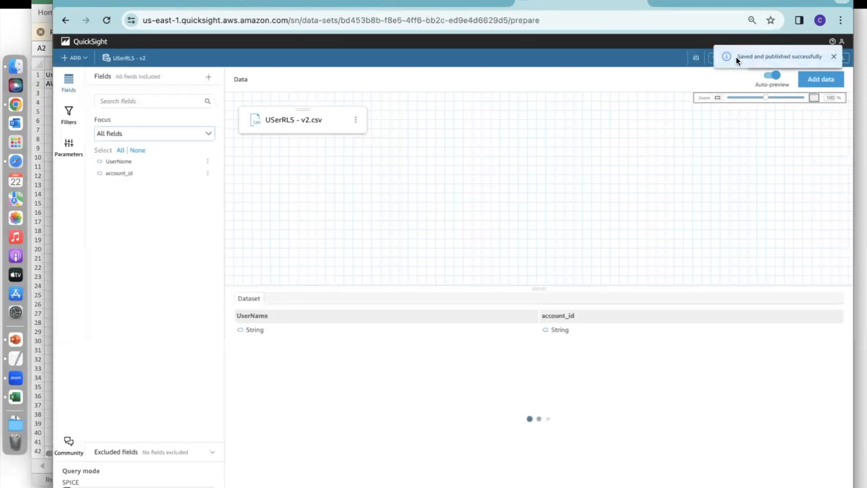
click(88, 40)
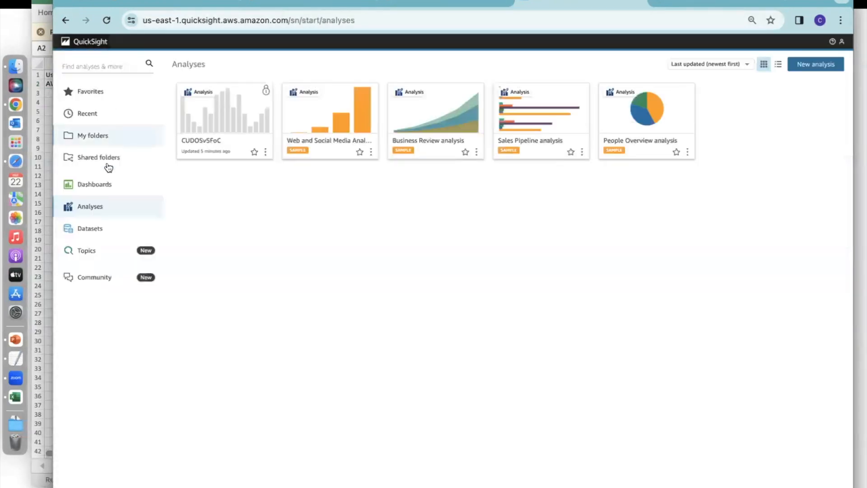
click(94, 227)
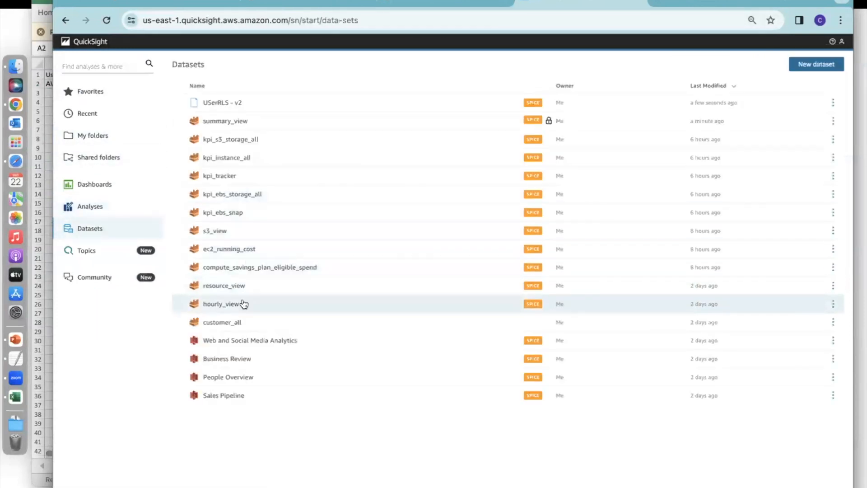
click(241, 270)
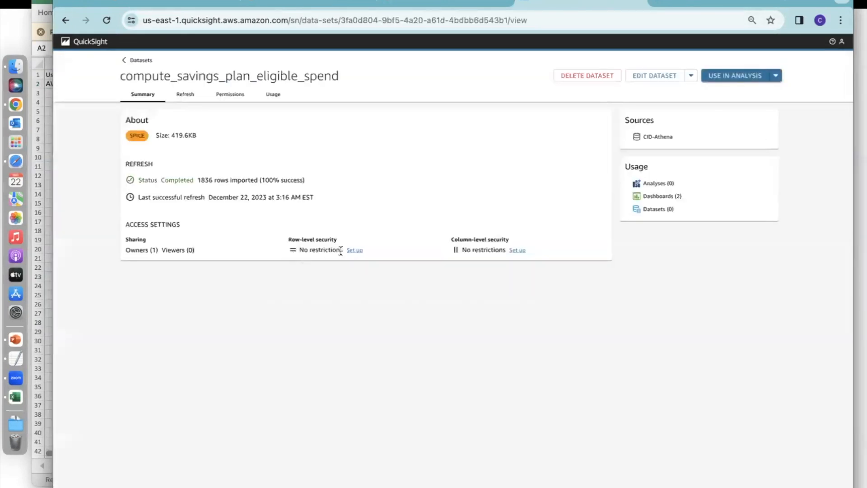
click(357, 251)
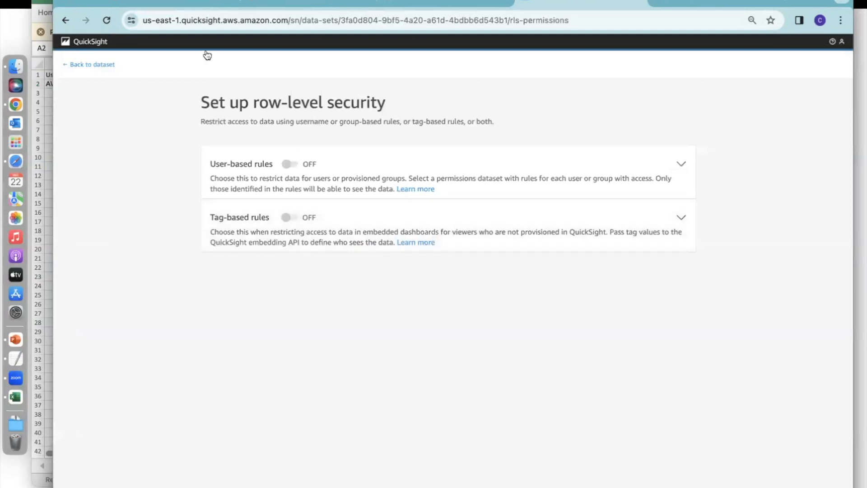
click(88, 64)
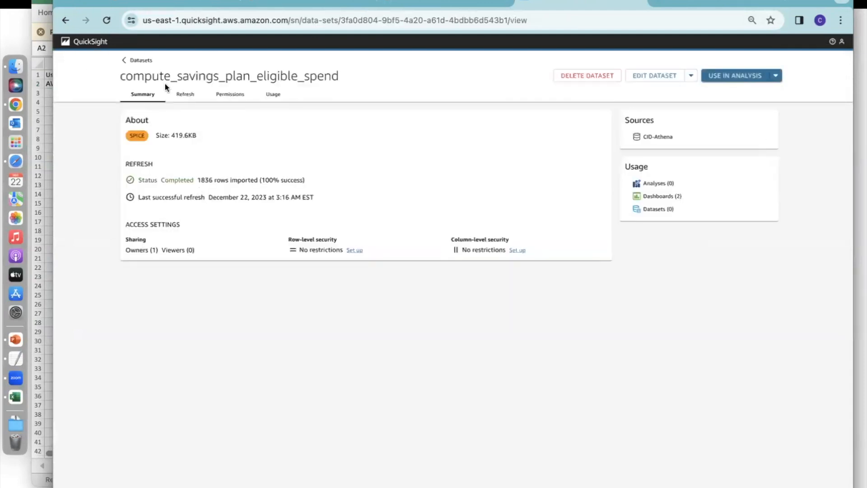
click(141, 61)
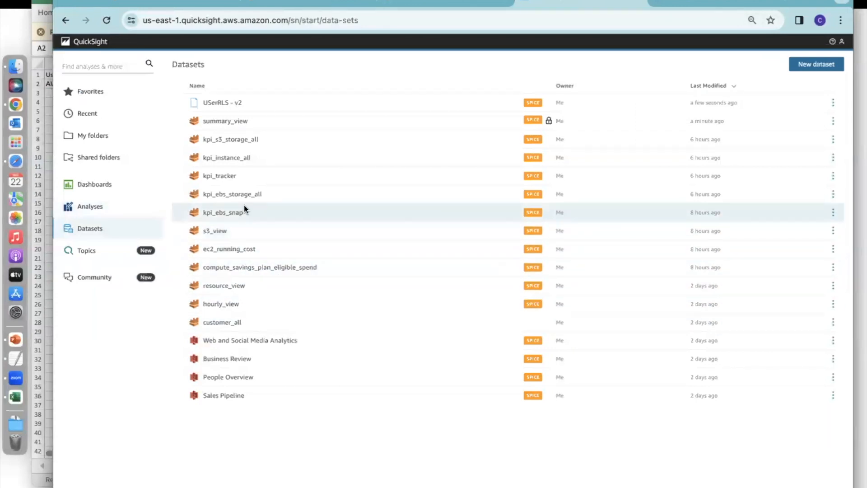
Edit the summary_view dataset's row-level security, choosing USerRLS - v2 as the user-based rules dataset, and apply and activate it.
click(239, 123)
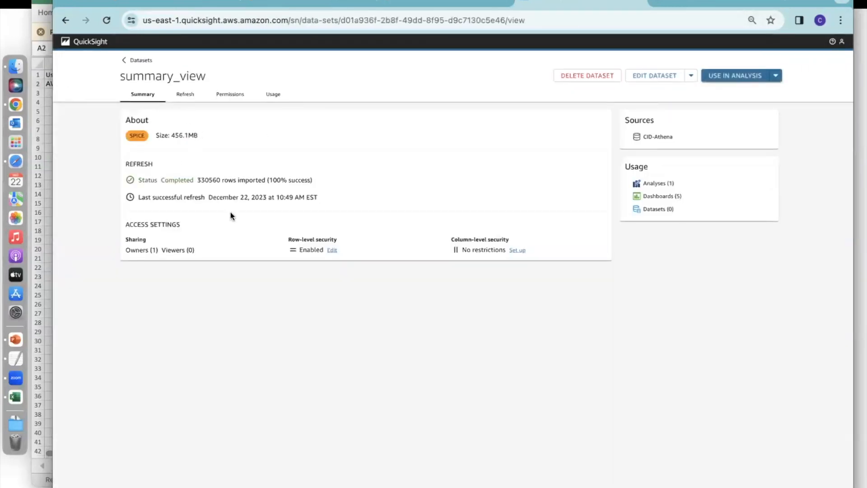
click(332, 250)
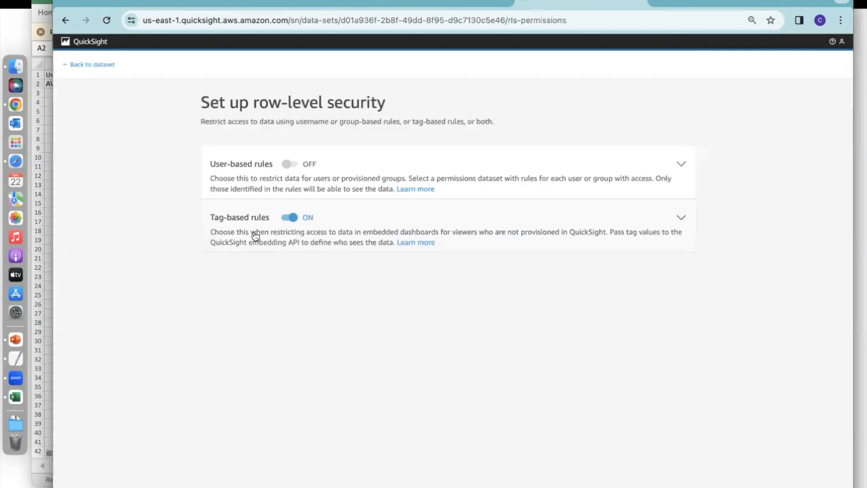
click(341, 185)
click(228, 283)
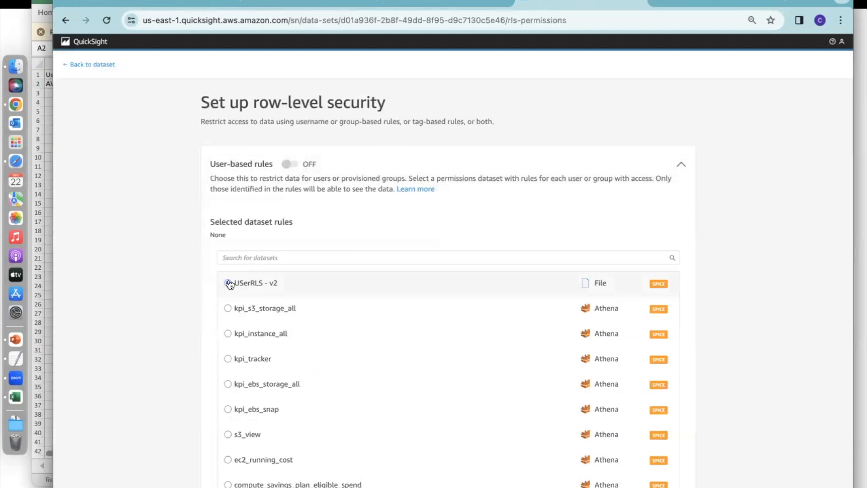
scroll(720, 278, down, 5)
scroll(719, 278, up, 5)
scroll(719, 282, up, 1)
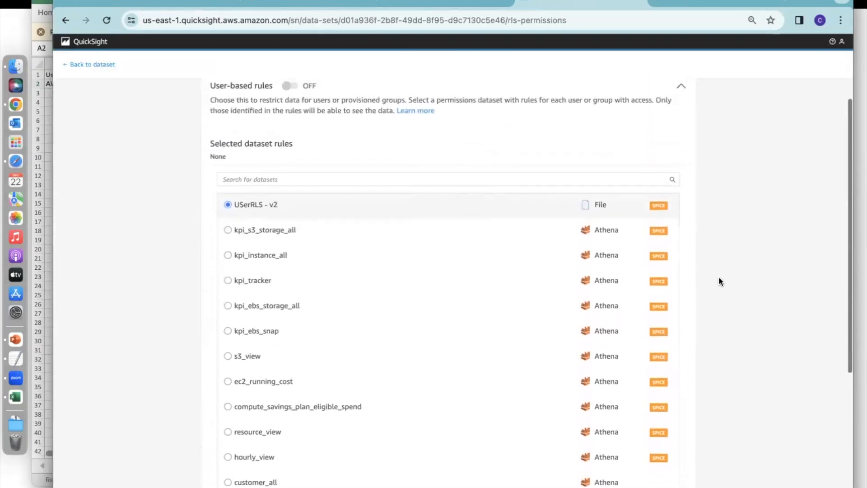
scroll(719, 278, down, 5)
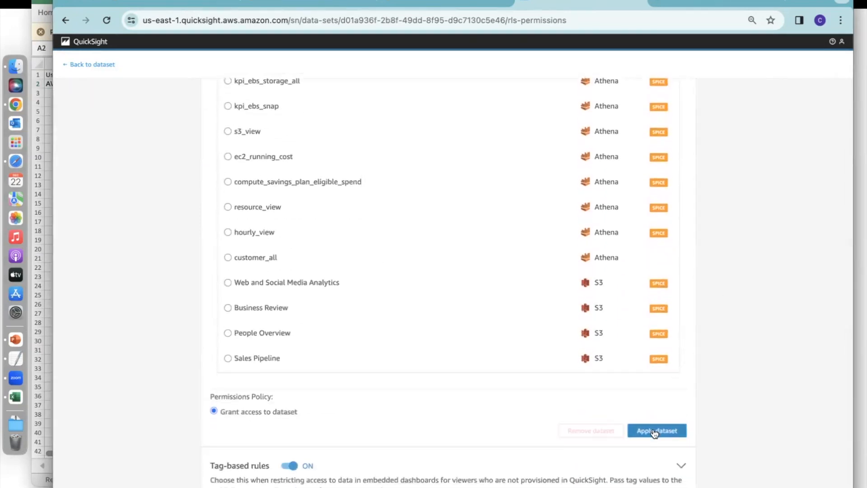
click(656, 430)
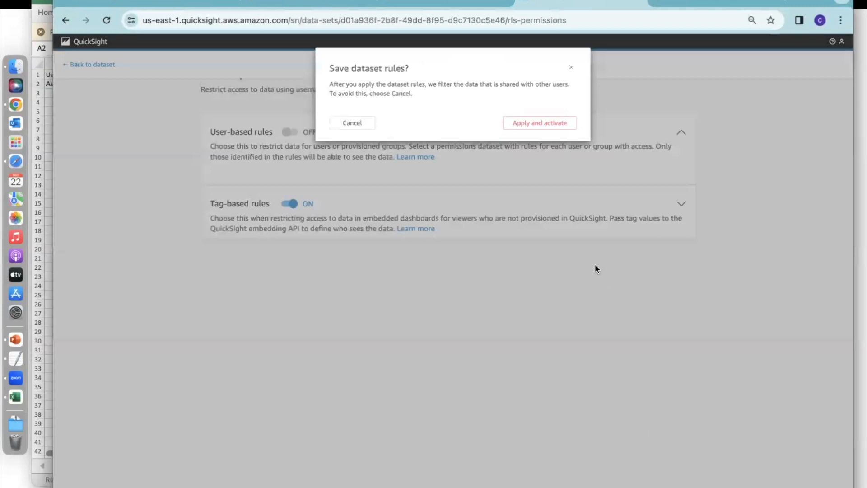
click(528, 123)
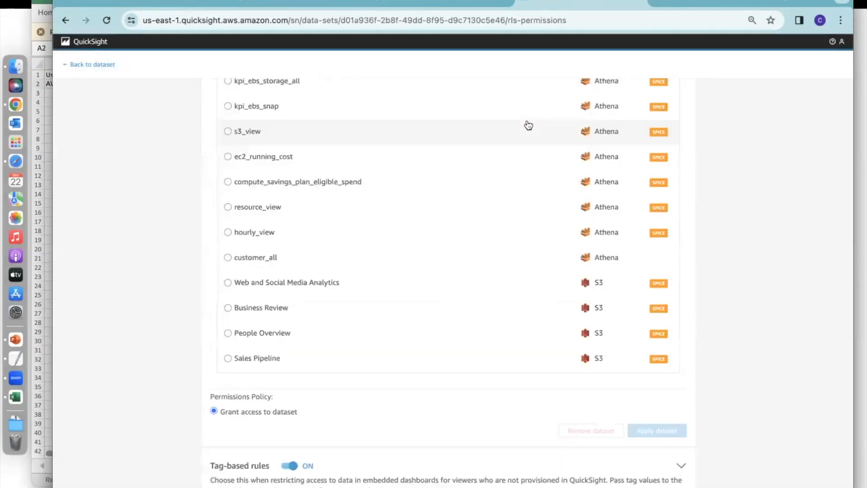
scroll(528, 125, up, 7)
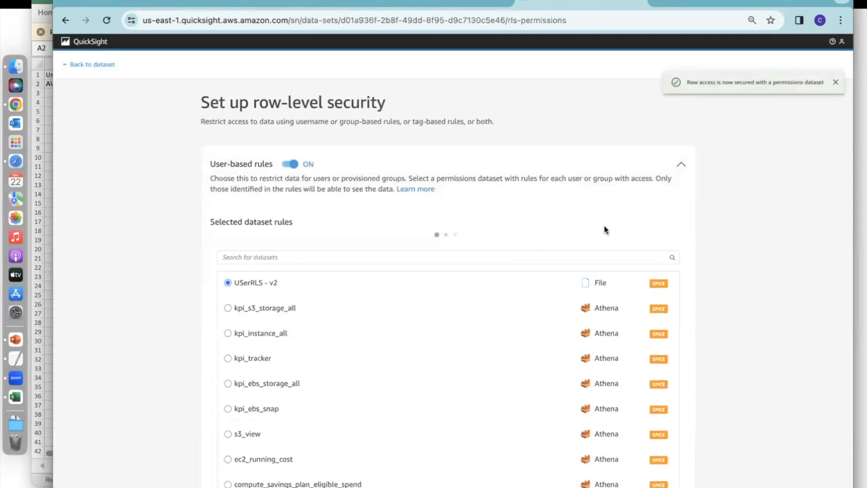
Reopen summary_view's row-level security to check the user-based and tag-based rules, and switch to the PowerPoint presentation.
click(110, 67)
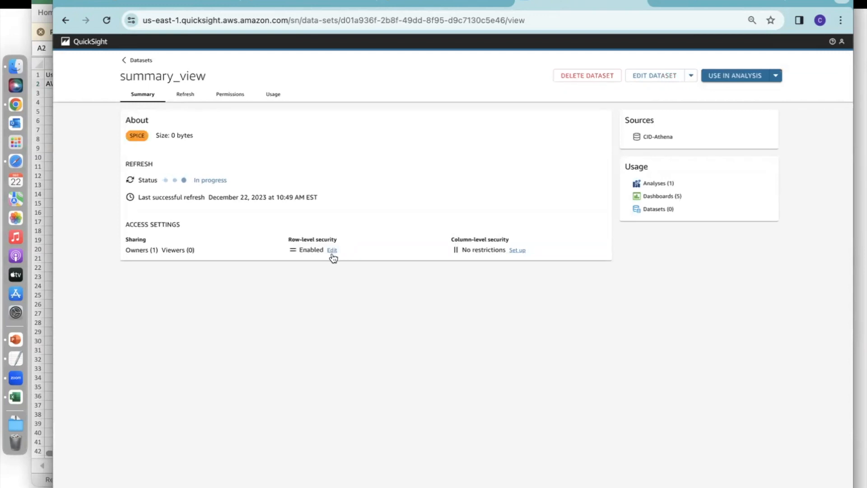
click(333, 250)
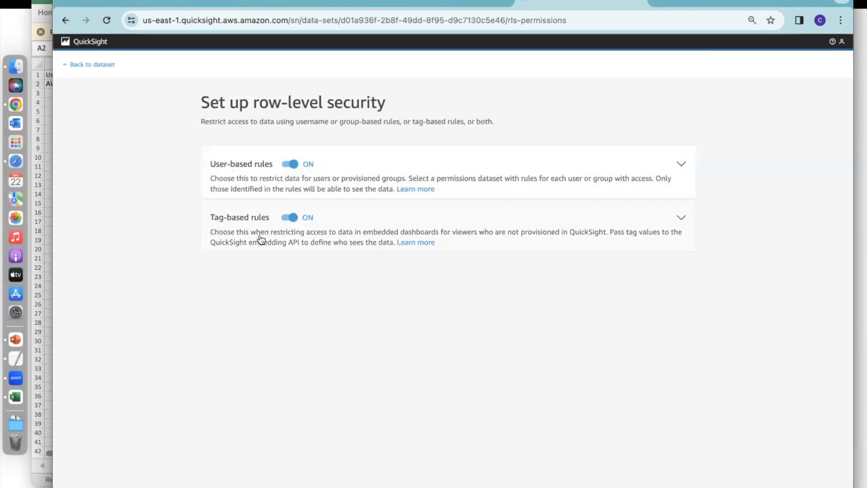
click(15, 340)
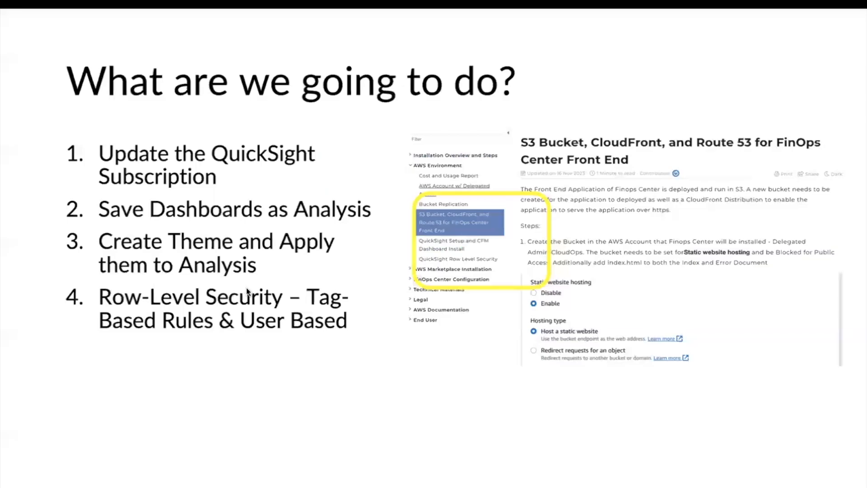